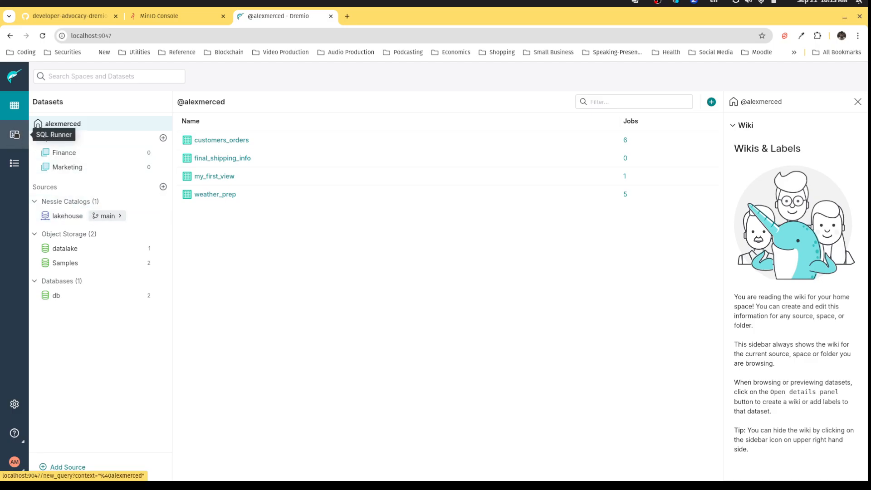
# Step: Open the SQL Runner and discard the two oldest unsaved query tabs without saving
pyautogui.click(15, 134)
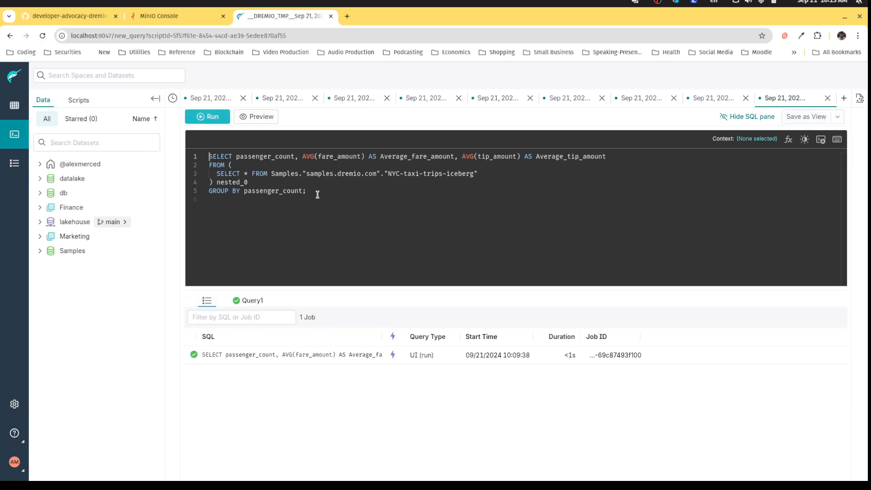
pyautogui.click(243, 99)
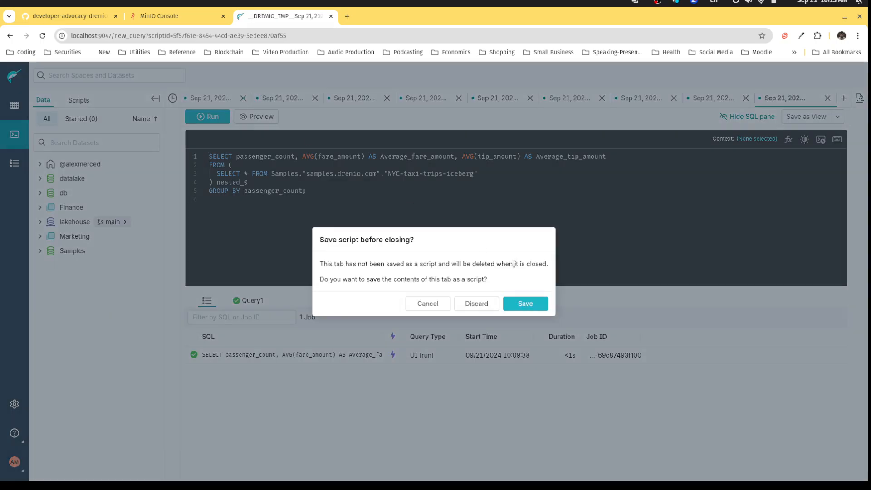
pyautogui.click(479, 303)
pyautogui.click(251, 98)
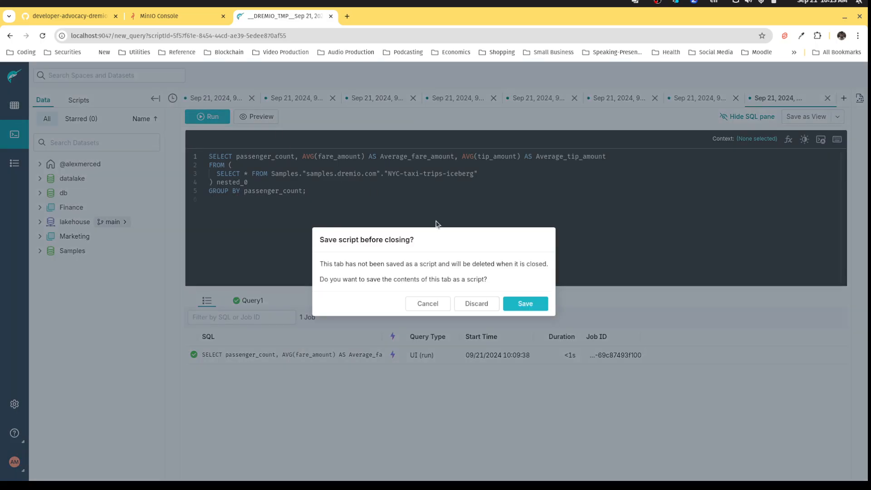
pyautogui.click(478, 304)
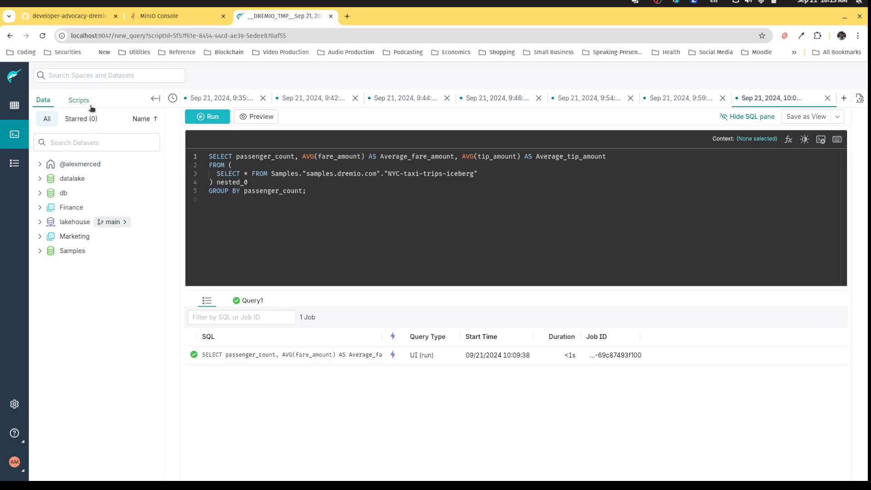
# Step: Look over the query save options and the saved scripts list, then go back to the dataset tree
pyautogui.click(837, 117)
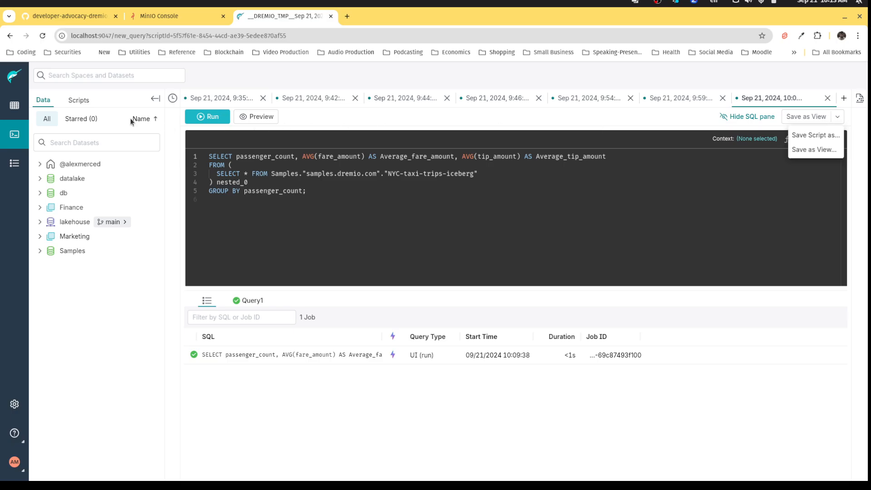
pyautogui.click(89, 105)
pyautogui.click(85, 103)
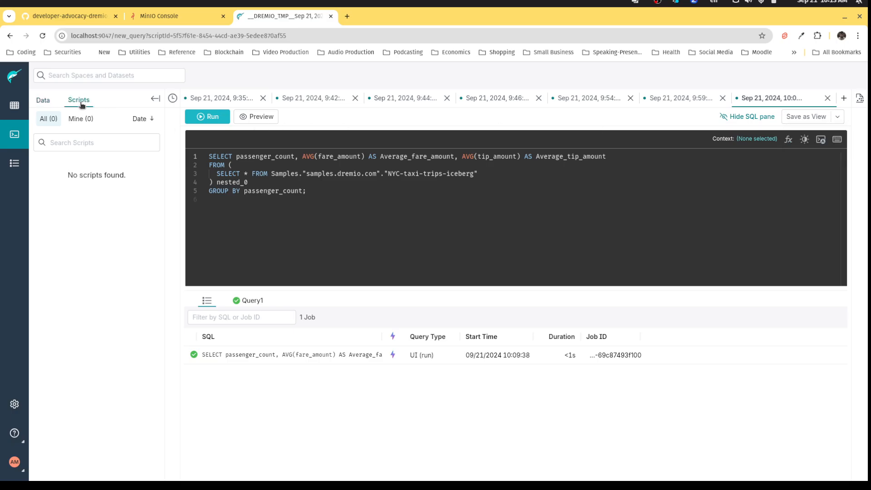
pyautogui.click(40, 103)
# Step: Discard the six remaining older query tabs, including 9:54:12 and 9:59:25, without saving
pyautogui.click(264, 98)
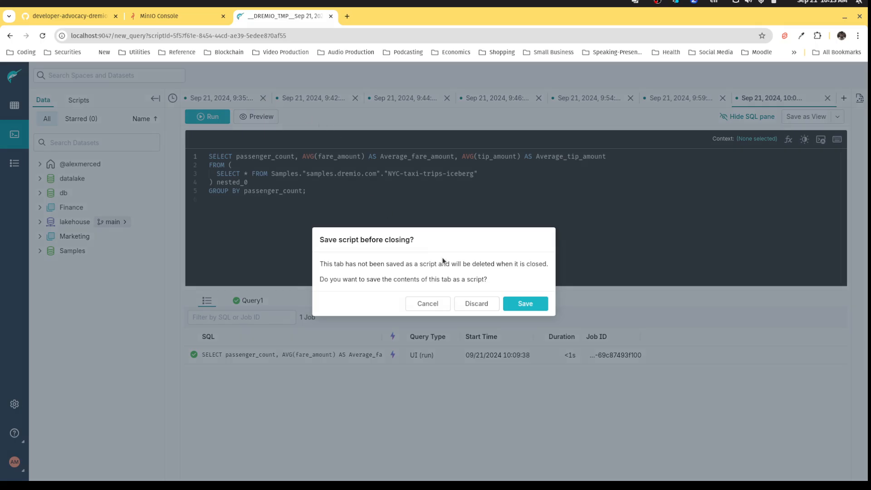
pyautogui.click(471, 307)
pyautogui.click(275, 98)
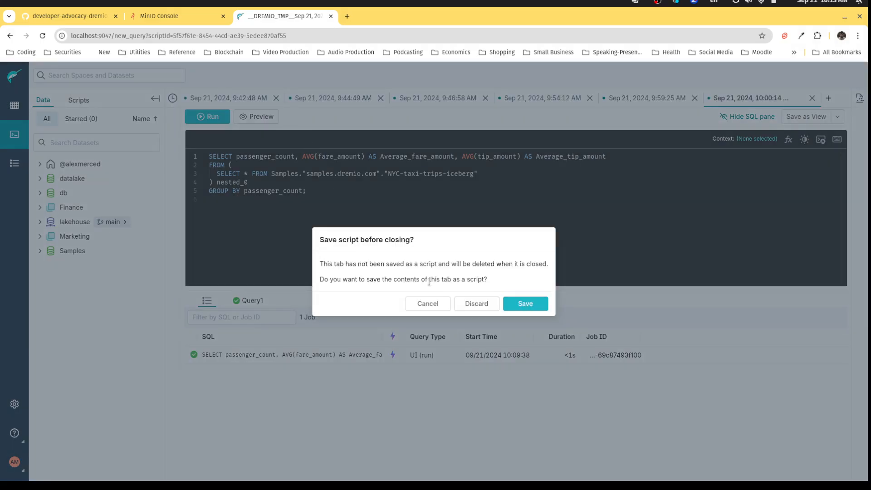
pyautogui.click(477, 304)
pyautogui.click(276, 98)
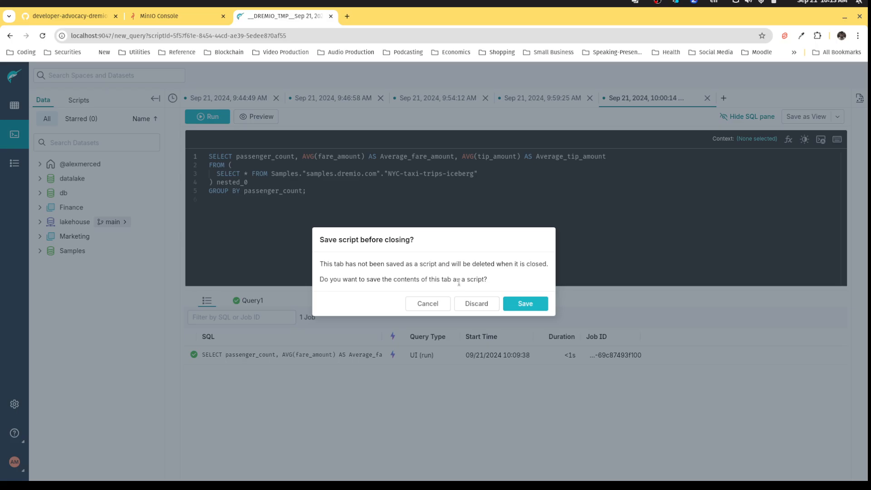
pyautogui.click(475, 304)
pyautogui.click(276, 98)
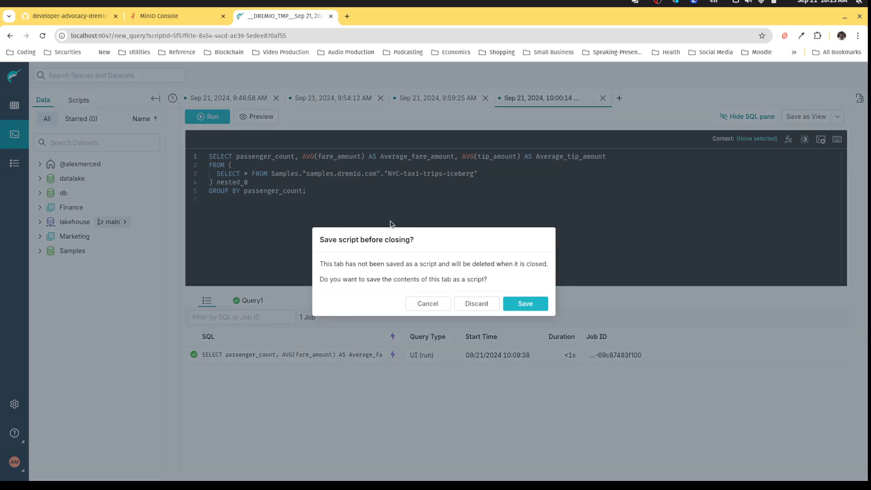
pyautogui.click(459, 304)
pyautogui.click(276, 98)
pyautogui.click(476, 304)
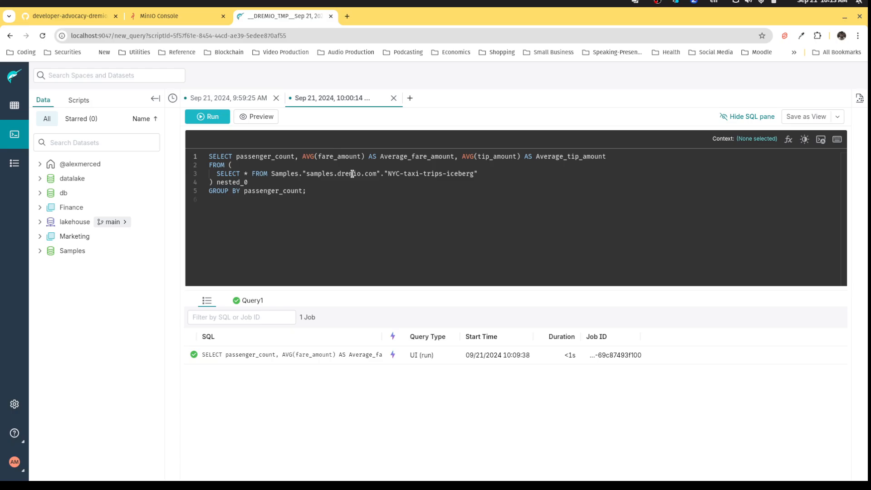
pyautogui.click(276, 98)
pyautogui.click(471, 303)
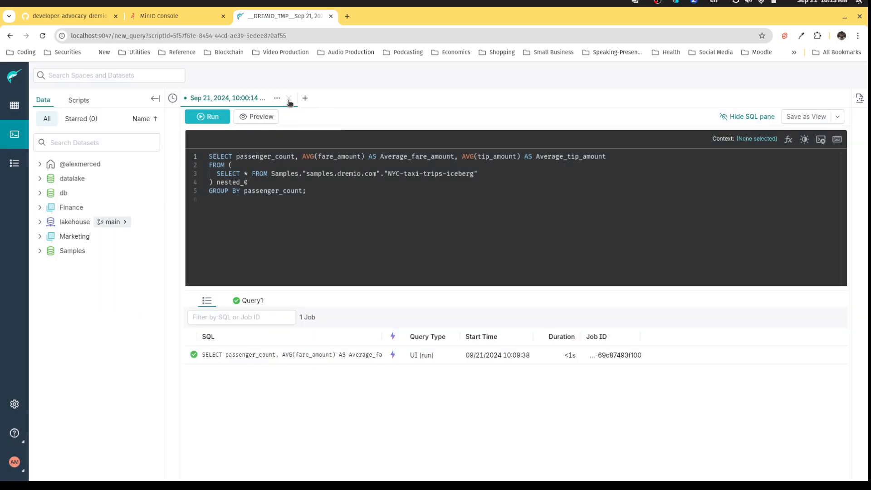
# Step: Clear the old averaging query and begin a CREATE TABLE statement under the lakehouse catalog
pyautogui.hotkey('ctrl', 'a')
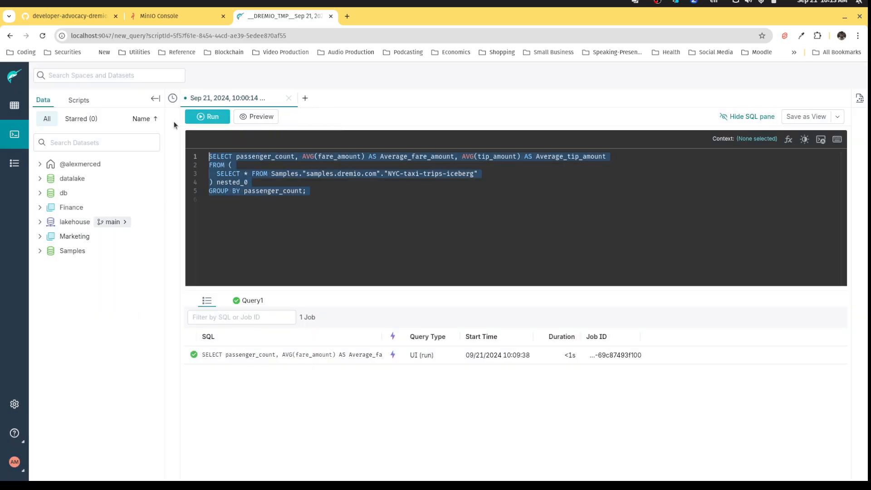
pyautogui.press('BackSpace')
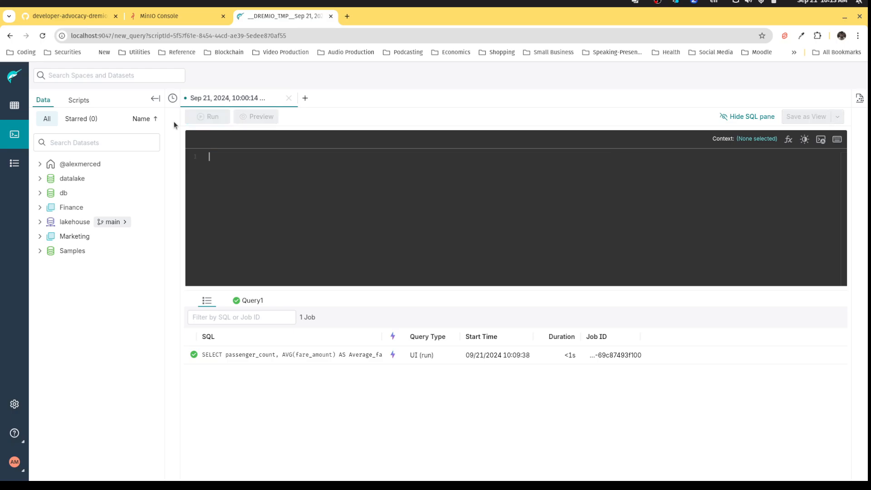
pyautogui.write('CREATE')
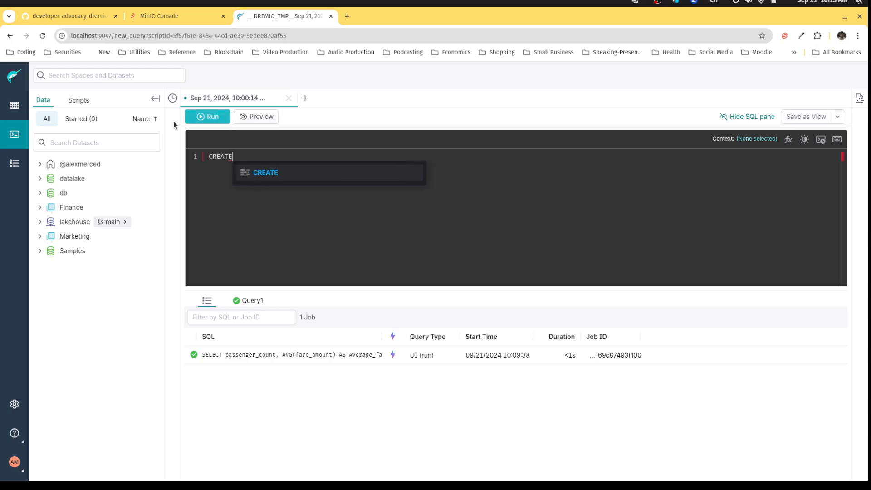
pyautogui.write(' TABLE')
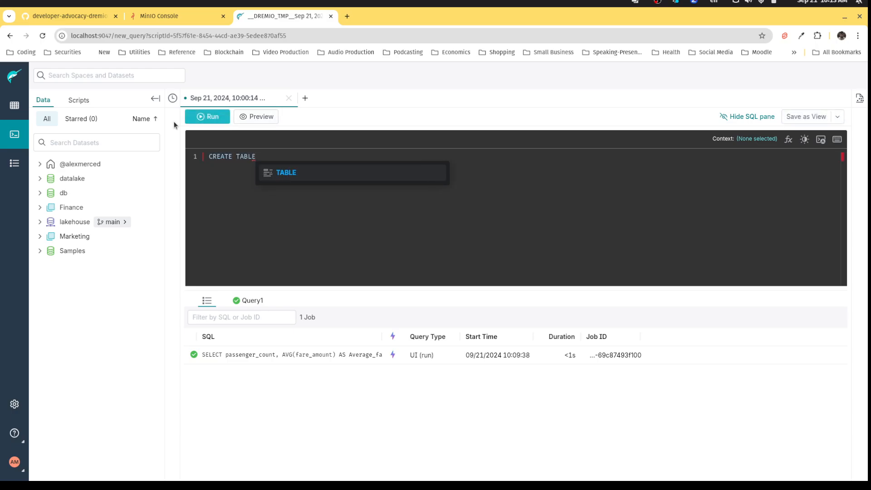
pyautogui.write(' data')
pyautogui.press('BackSpace')
pyautogui.press('BackSpace')
pyautogui.press('BackSpace')
pyautogui.press('BackSpace')
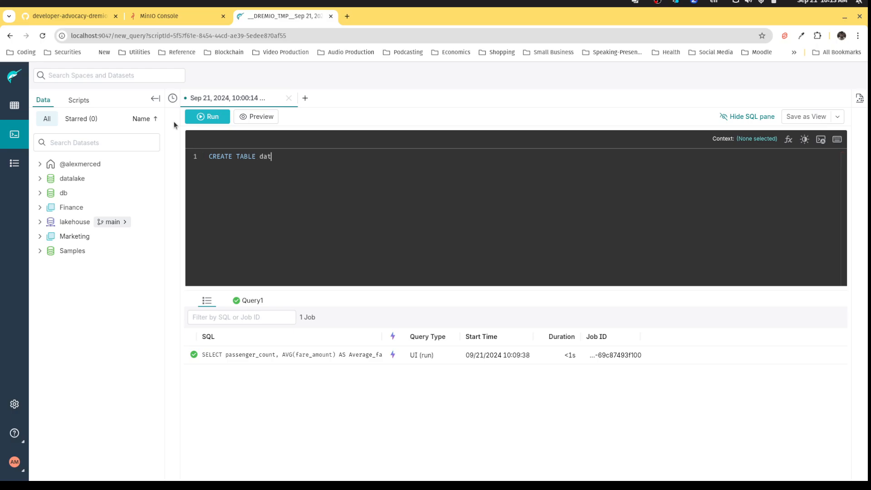
pyautogui.write('lakehouse.')
pyautogui.click(39, 222)
# Step: Write CREATE FOLDER lakehouse.db; and CREATE TABLE lakehouse.db.names (names VARCHAR) on separate lines
pyautogui.doubleClick(210, 158)
pyautogui.press('Return')
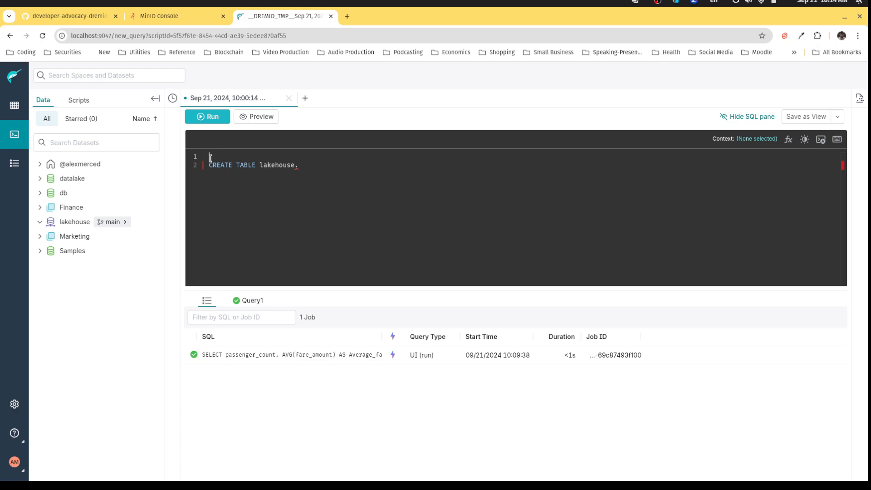
pyautogui.click(210, 157)
pyautogui.write('CREATE FO')
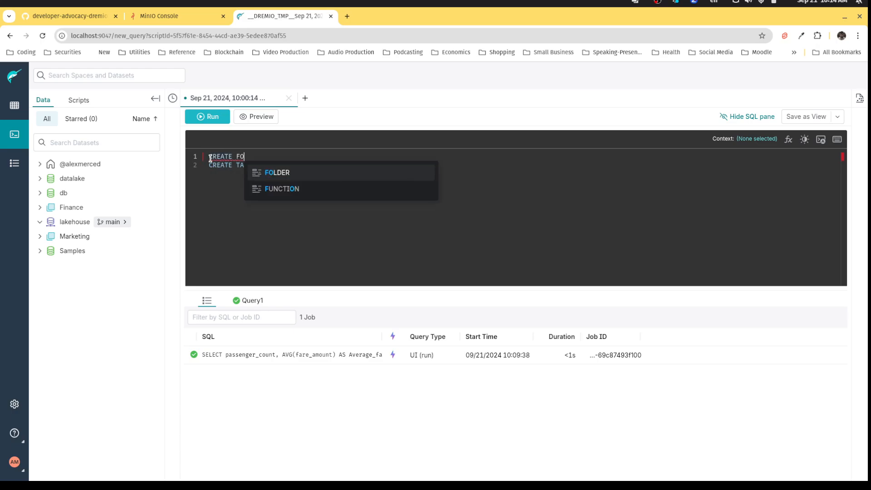
pyautogui.write('LDER ')
pyautogui.write('lakehouse')
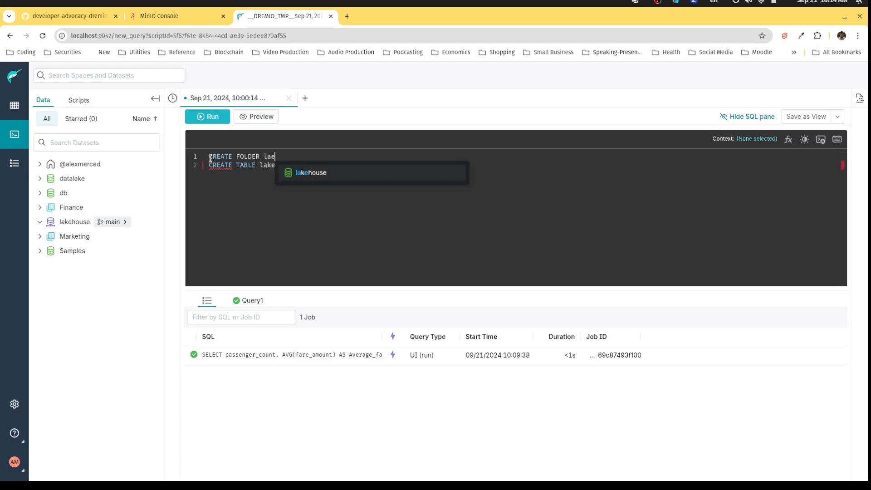
pyautogui.write('.')
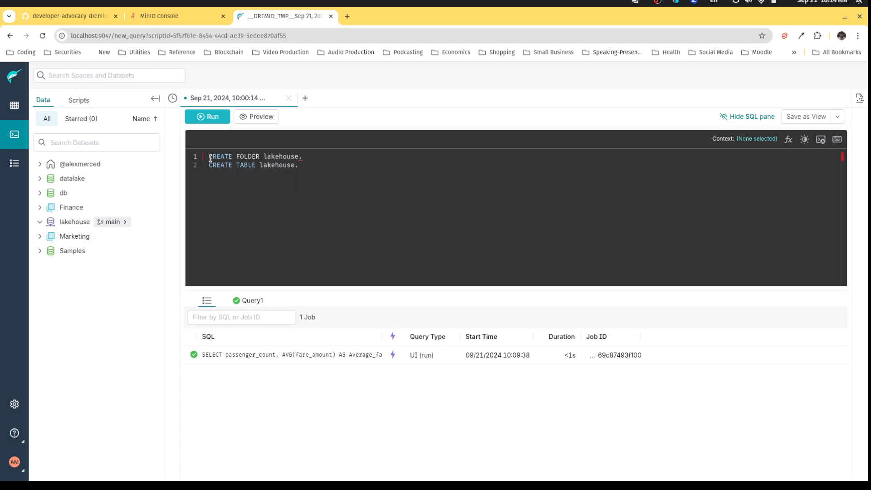
pyautogui.write('db')
pyautogui.write('; CREATE TABLE lakehouse.')
pyautogui.write('db.names')
pyautogui.write(' (')
pyautogui.write('names')
pyautogui.write(' VARCHAR')
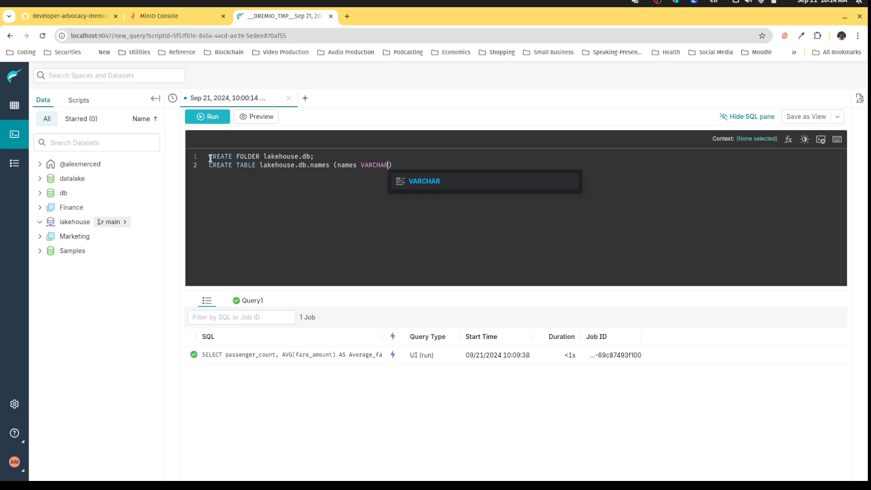
pyautogui.write(')')
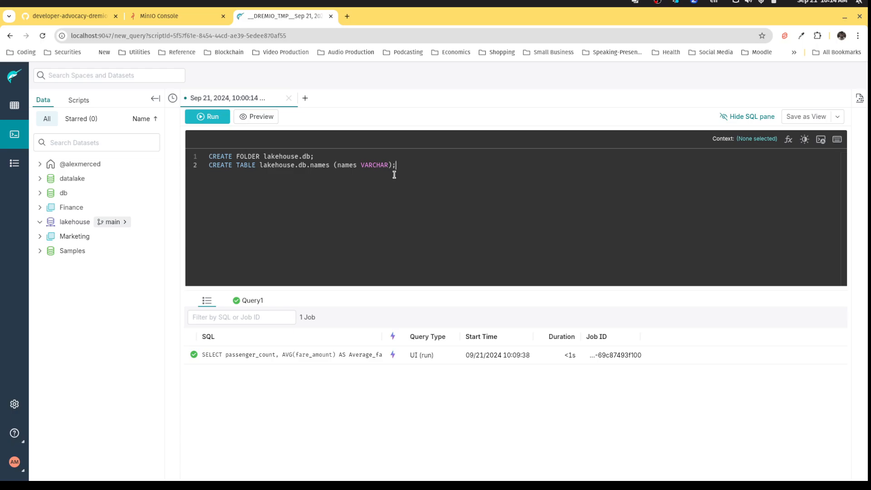
pyautogui.moveTo(400, 166); pyautogui.dragTo(204, 157)
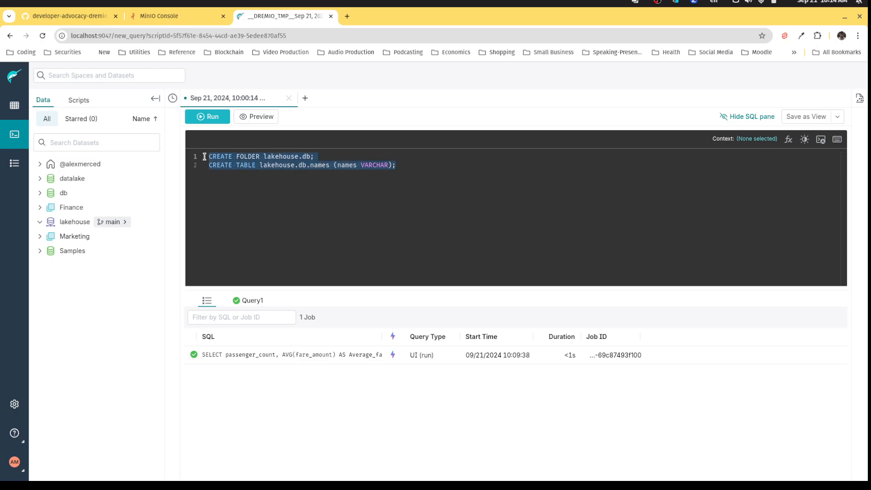
pyautogui.click(358, 249)
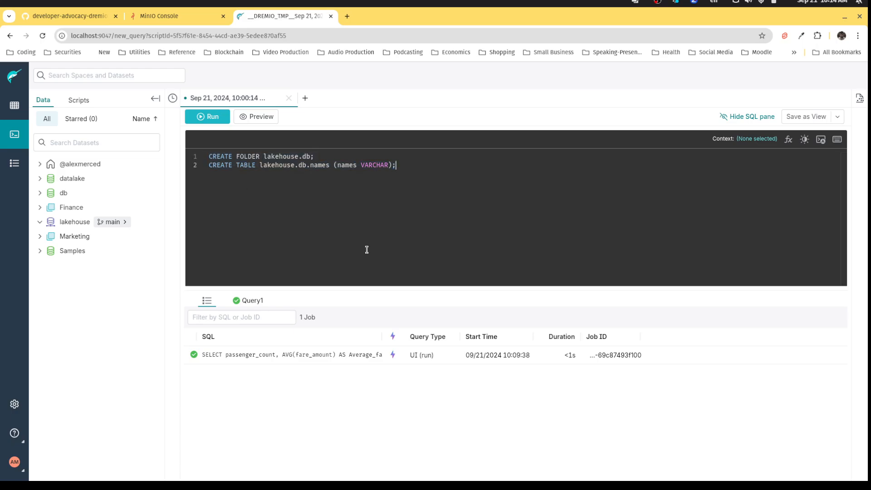
pyautogui.click(324, 158)
pyautogui.click(401, 165)
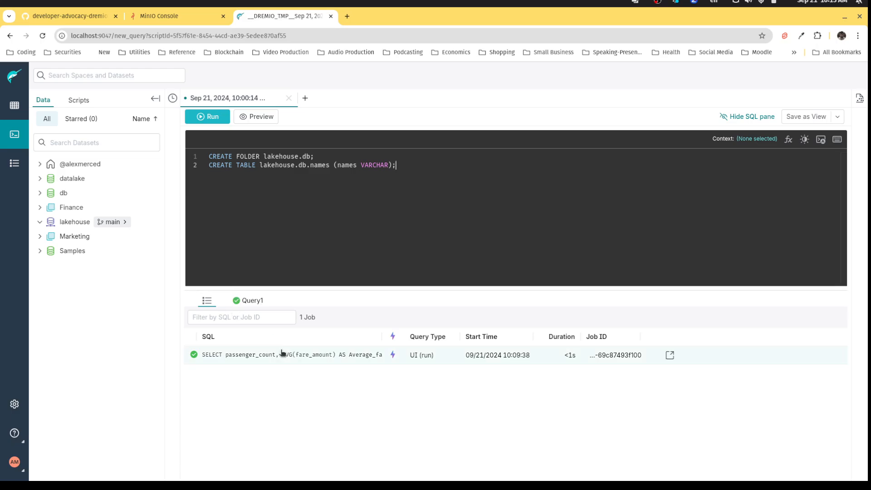
# Step: Run both statements to create the lakehouse.db folder and its names table
pyautogui.click(210, 158)
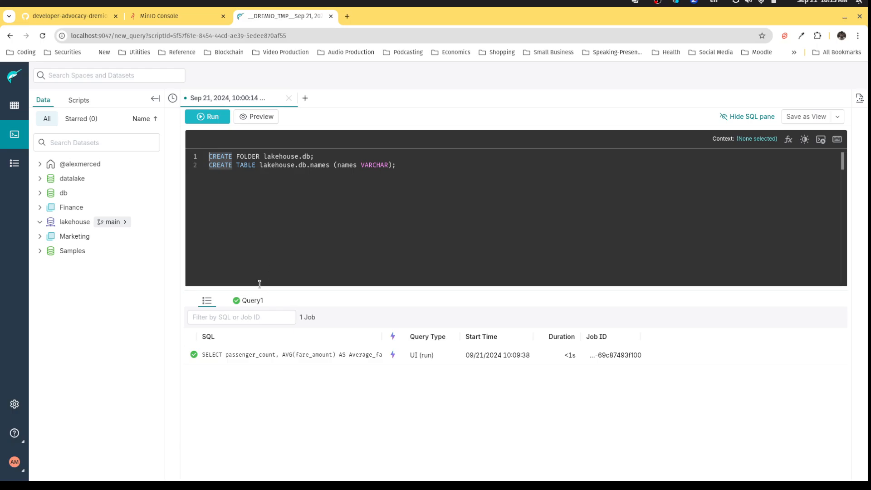
pyautogui.click(213, 117)
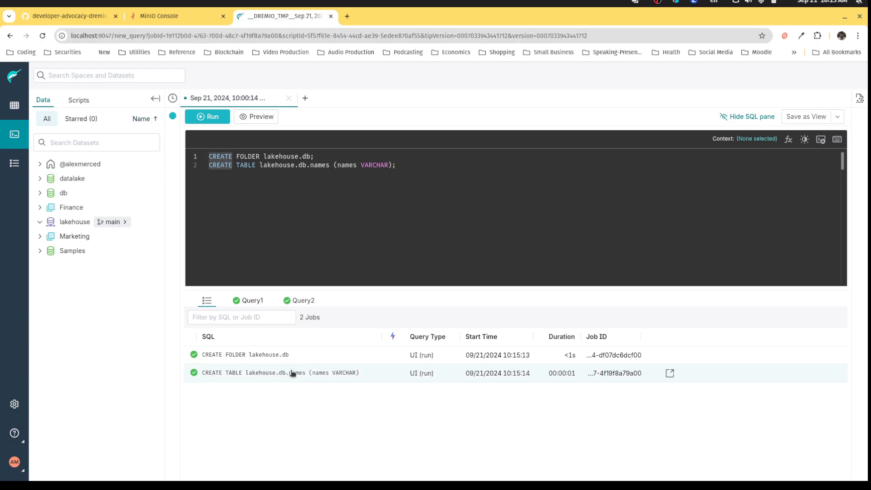
# Step: In MinIO Console, browse datalakehouse/db/names/metadata to find the metadata JSON and snapshot Avro files
pyautogui.click(177, 17)
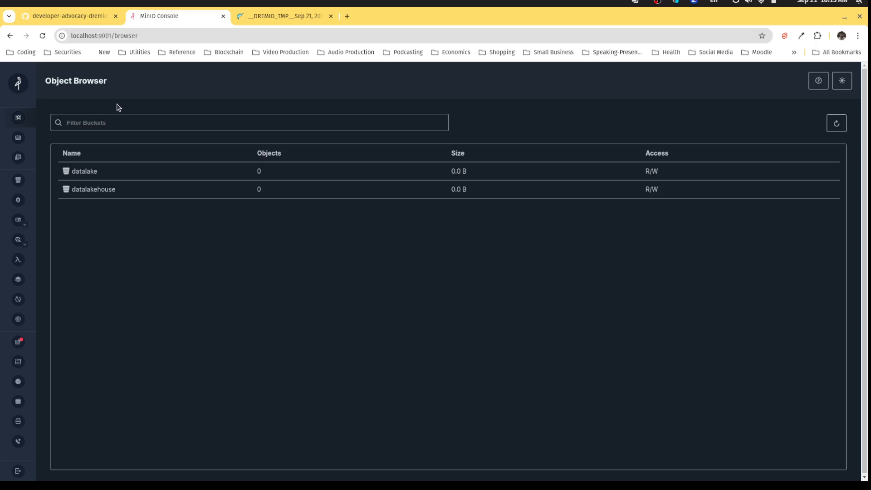
pyautogui.click(42, 36)
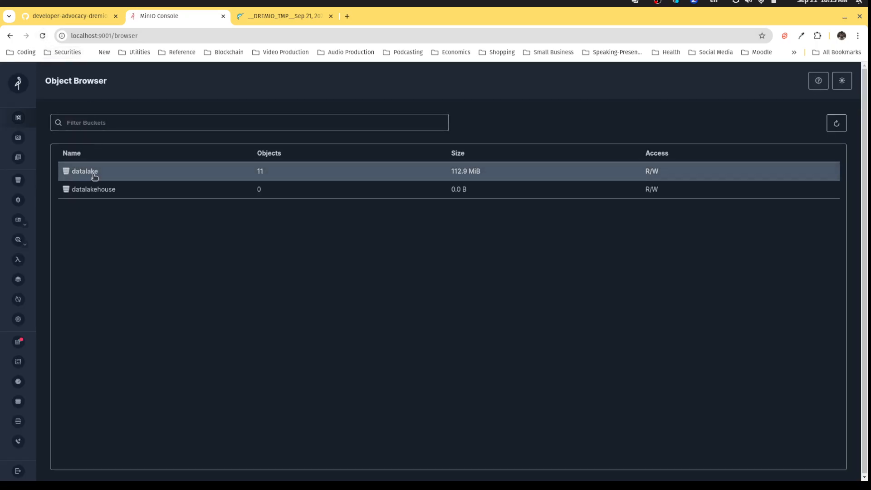
pyautogui.click(109, 195)
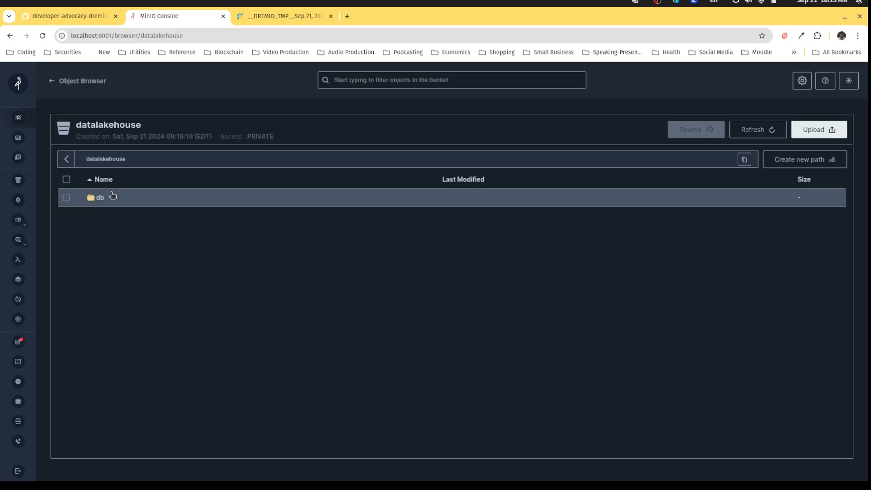
pyautogui.click(104, 203)
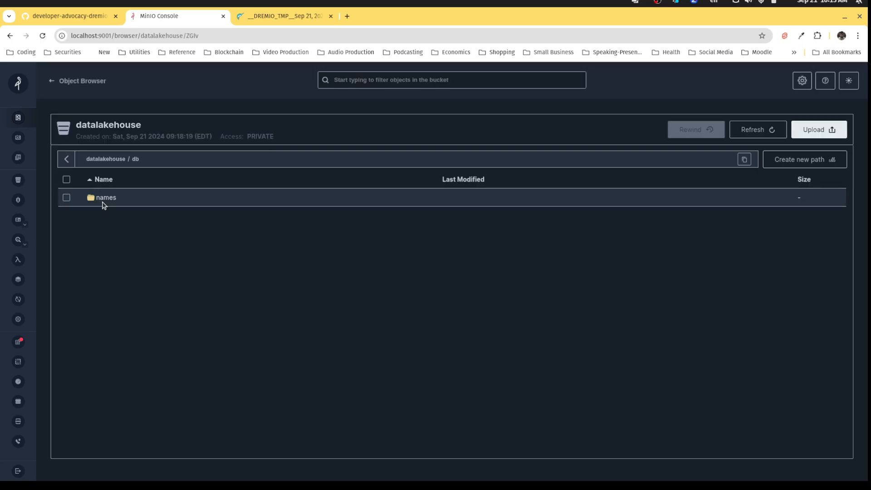
pyautogui.click(109, 202)
pyautogui.click(111, 199)
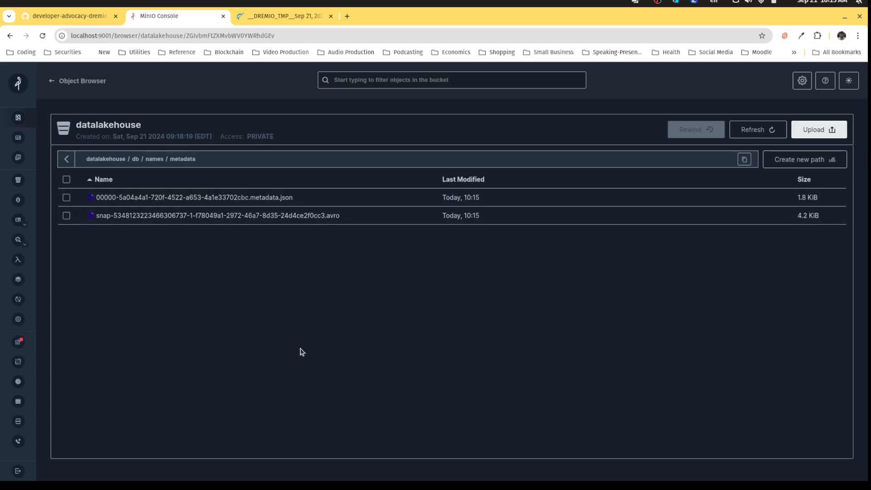
pyautogui.moveTo(403, 477)
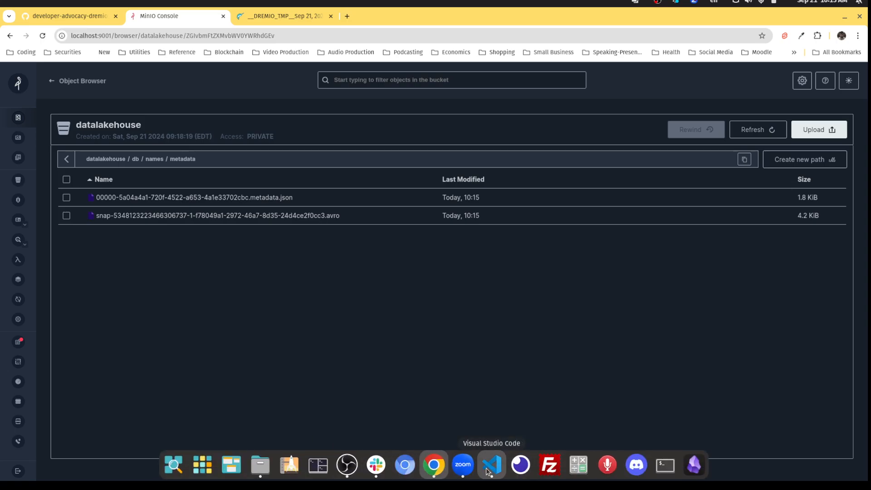
pyautogui.click(299, 16)
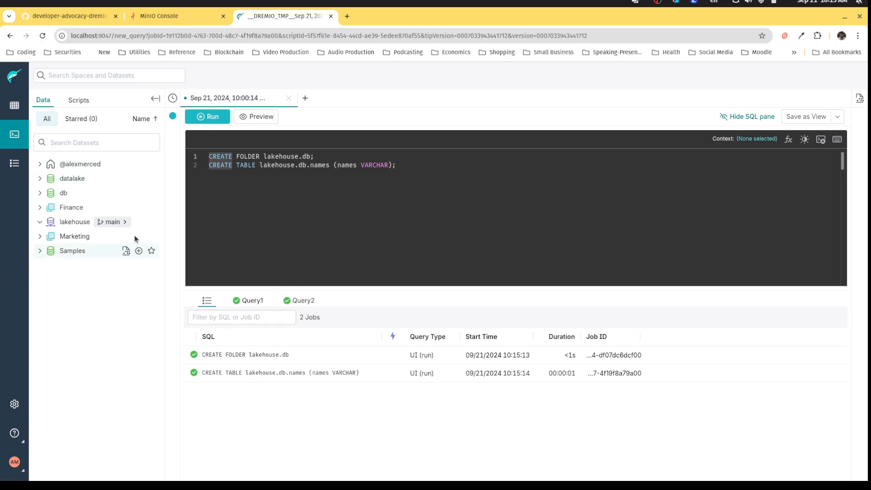
# Step: Replace the editor contents with an INSERT INTO lakehouse.db.names VALUES statement for one person's name and run it
pyautogui.moveTo(407, 167); pyautogui.dragTo(190, 145)
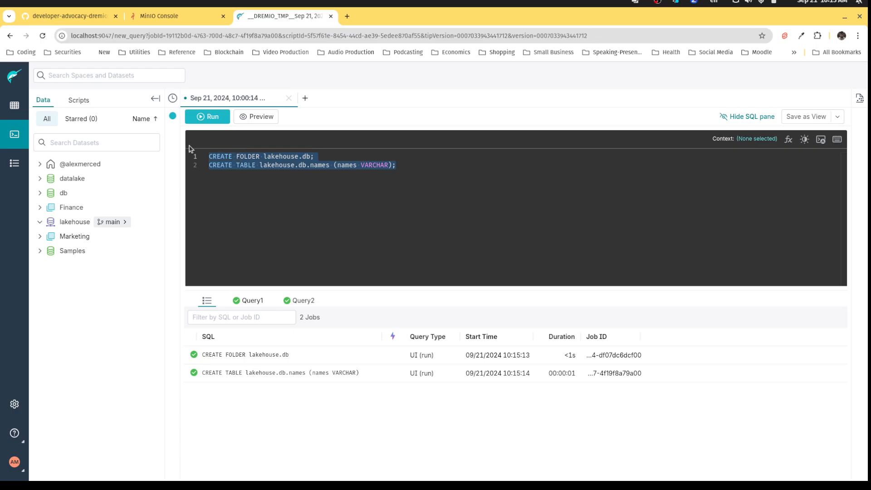
pyautogui.press('BackSpace')
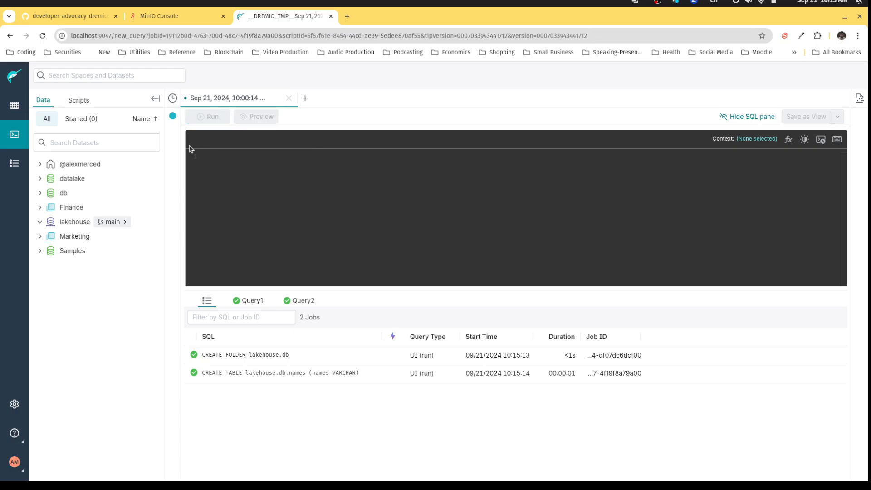
pyautogui.write('INSERT INTO')
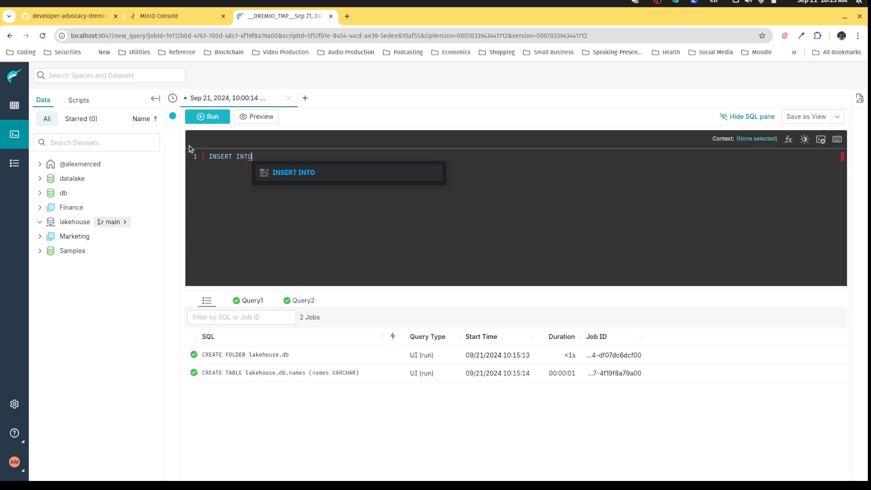
pyautogui.write(' lakeho')
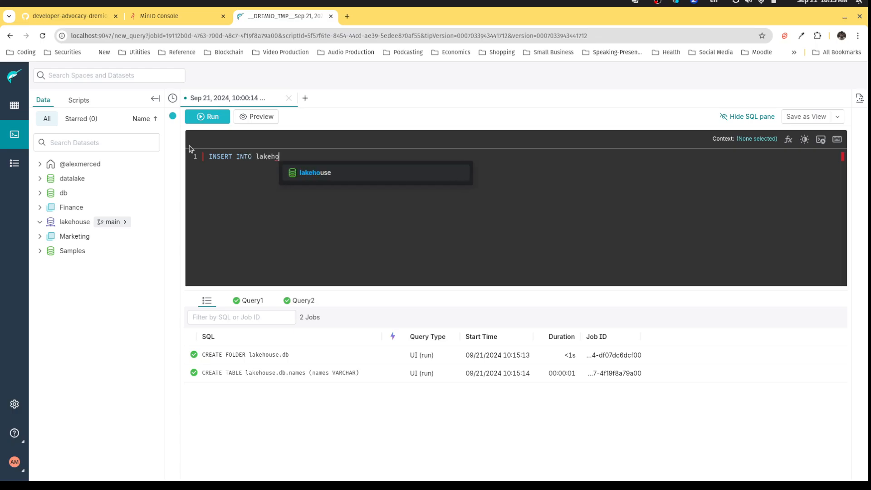
pyautogui.write('use.db.')
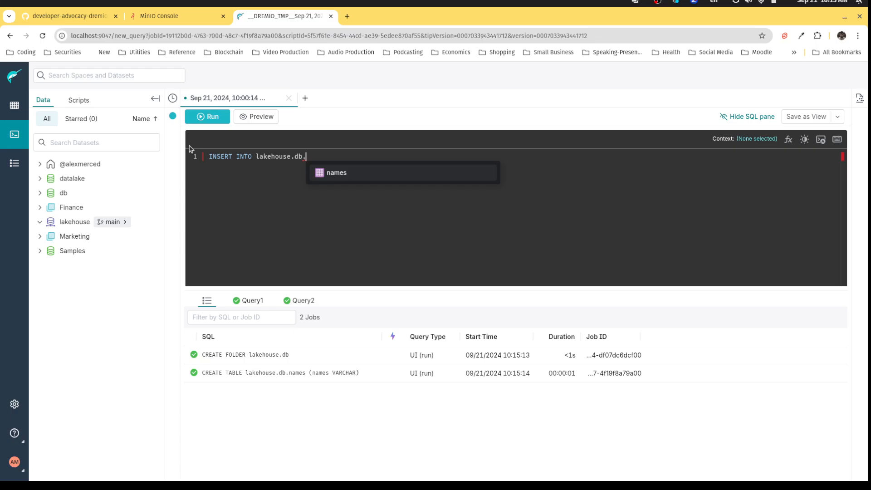
pyautogui.press('Return')
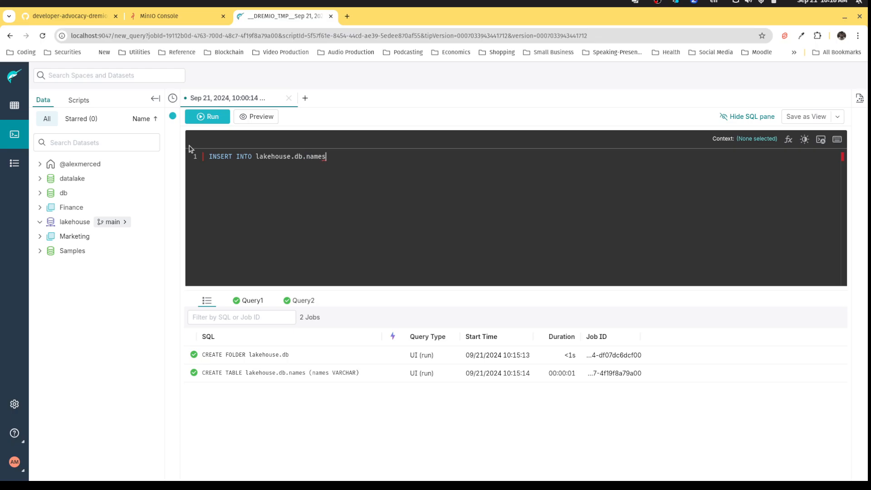
pyautogui.write("VALUES ('Alex Merced');")
pyautogui.click(212, 117)
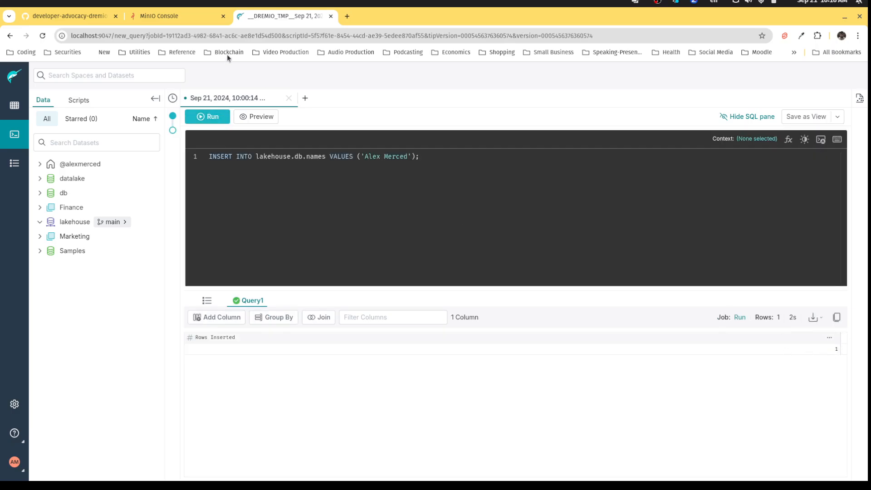
# Step: Replace the insert with SELECT * FROM lakehouse.db.names; and run it to see the single row
pyautogui.click(187, 157)
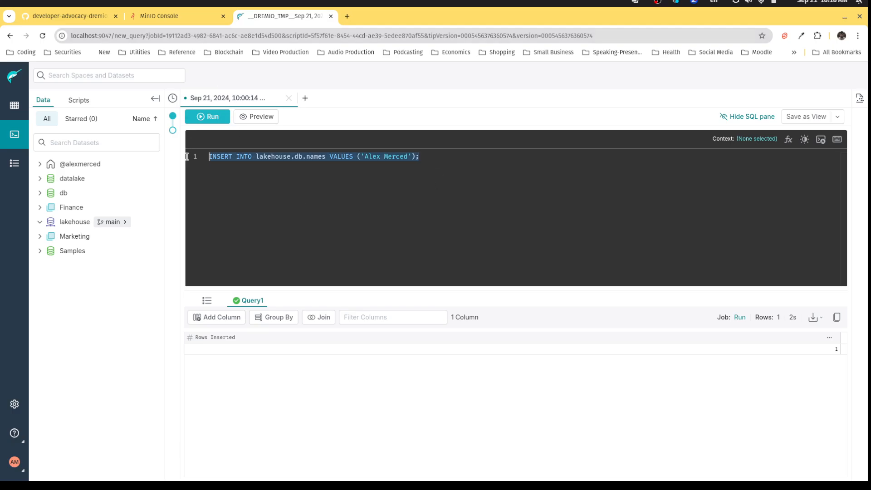
pyautogui.write('SELECT ')
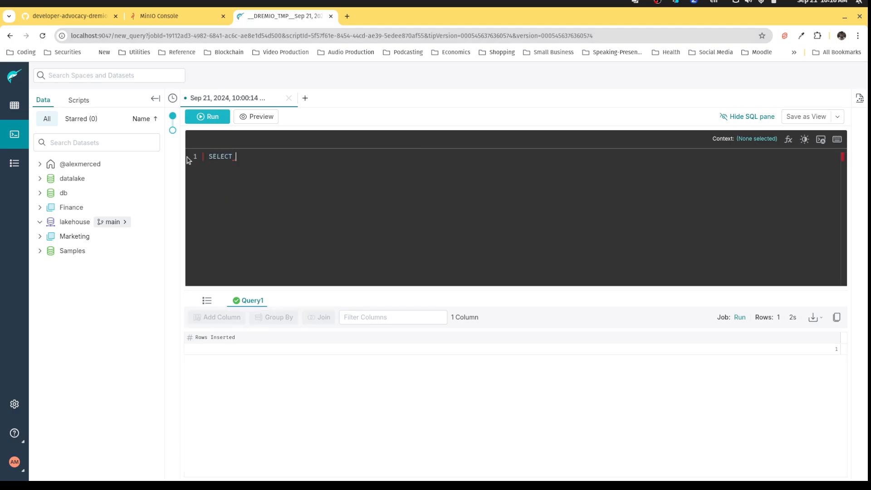
pyautogui.write('* FROM lakehouse.db.')
pyautogui.press('Return')
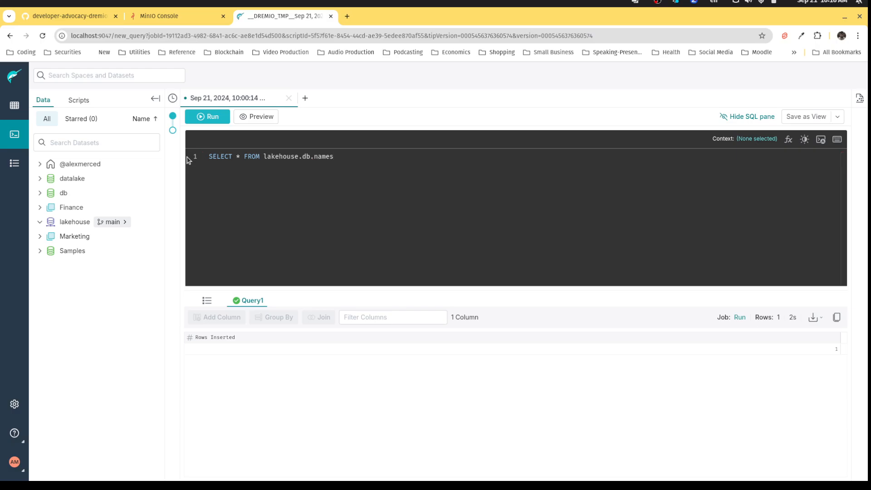
pyautogui.write(';')
pyautogui.press('Return')
pyautogui.hotkey('ctrl', 'Return')
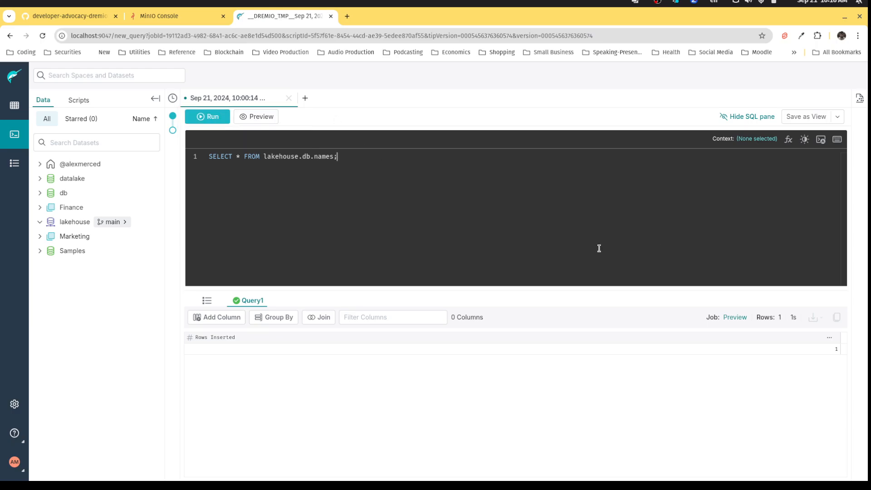
pyautogui.click(210, 117)
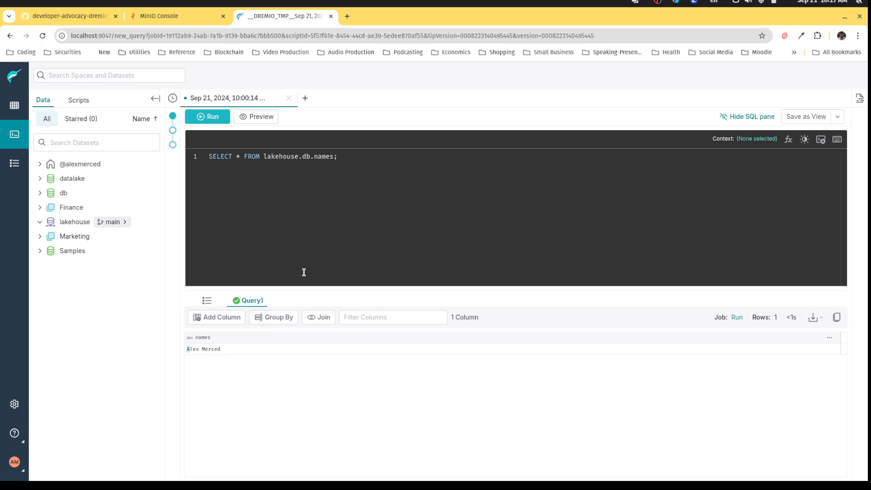
pyautogui.click(352, 222)
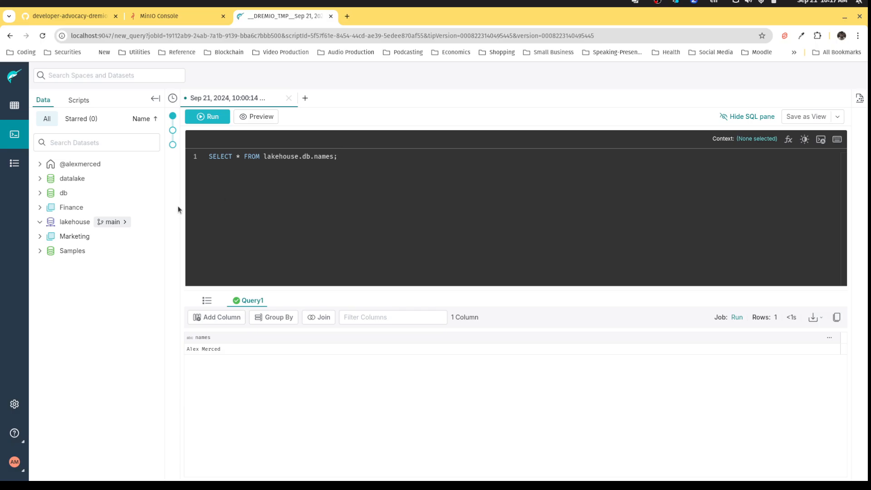
pyautogui.click(95, 222)
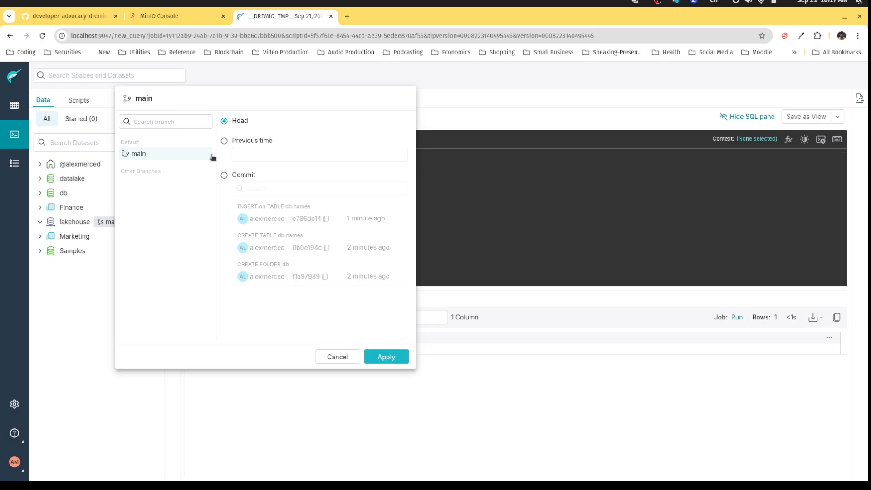
pyautogui.click(143, 157)
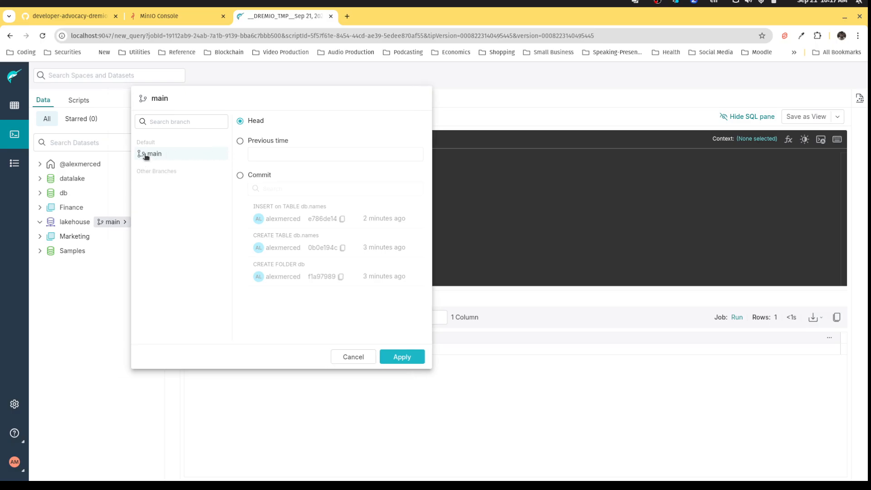
pyautogui.click(241, 141)
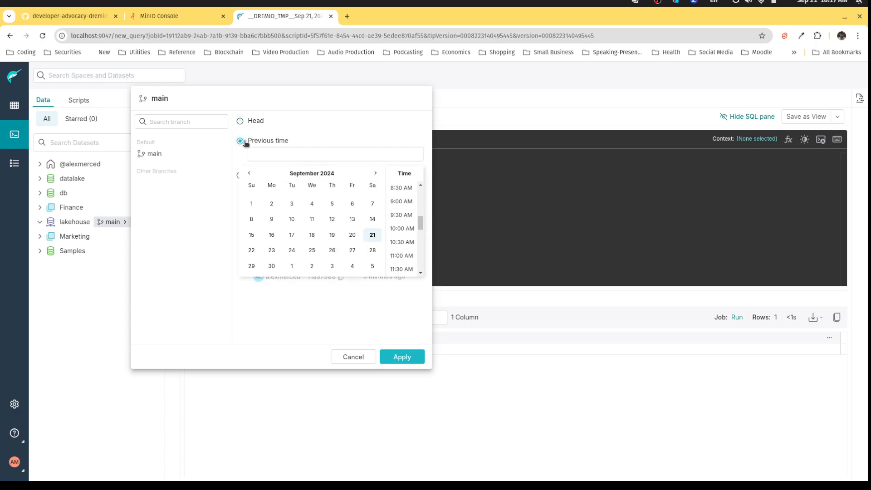
pyautogui.click(240, 176)
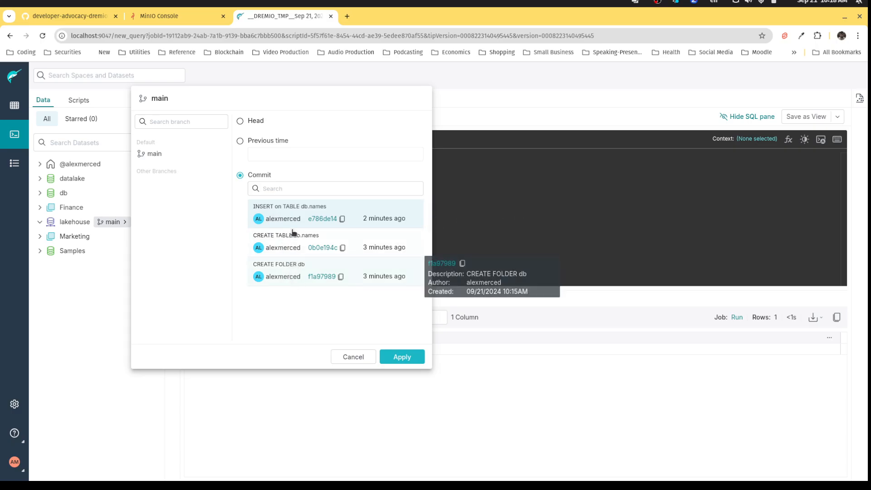
pyautogui.moveTo(292, 261)
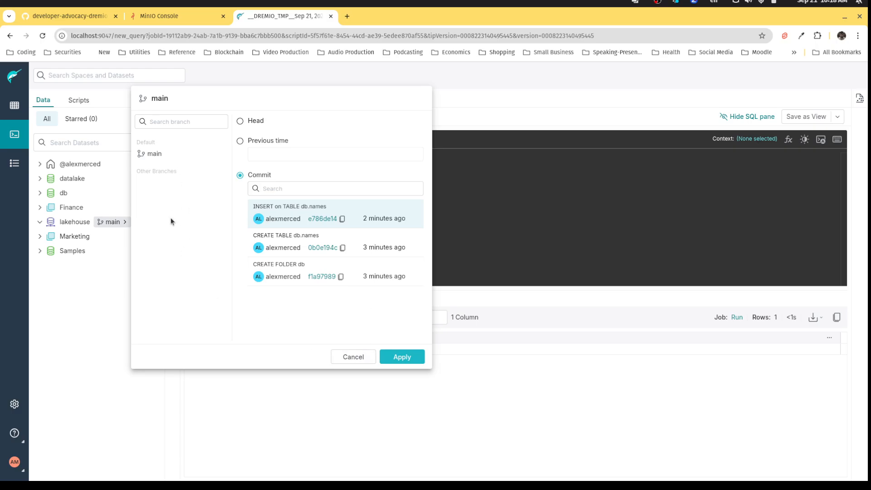
pyautogui.click(364, 353)
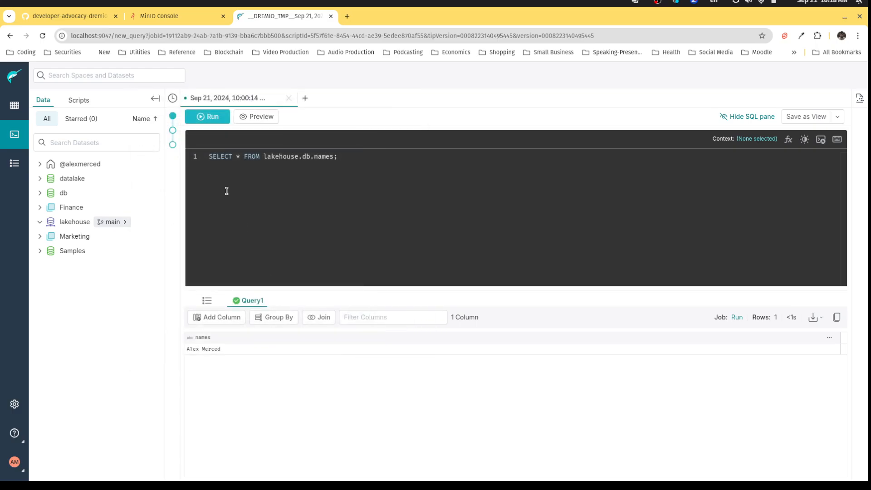
# Step: Replace the old SELECT with CREATE BRANCH example IN lakehouse; and USE BRANCH example IN lakehouse;
pyautogui.click(209, 156)
pyautogui.press('Return')
pyautogui.press('Up')
pyautogui.write('C')
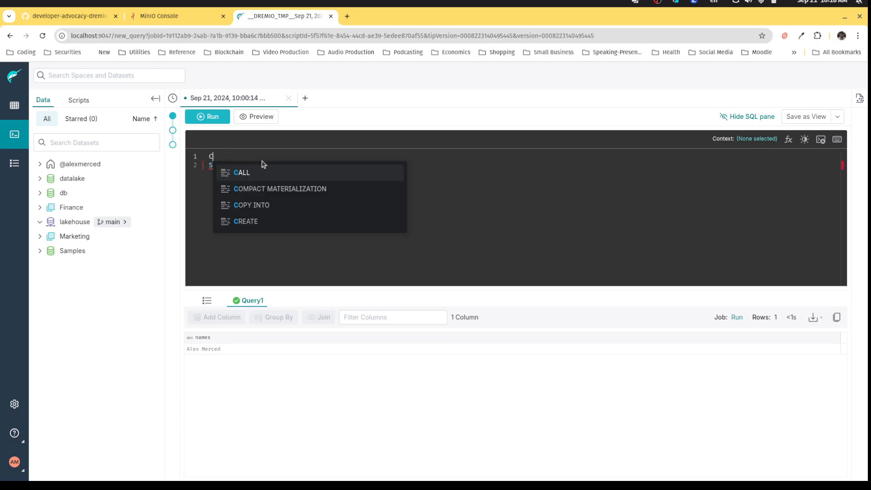
pyautogui.write('REATE BRANCH')
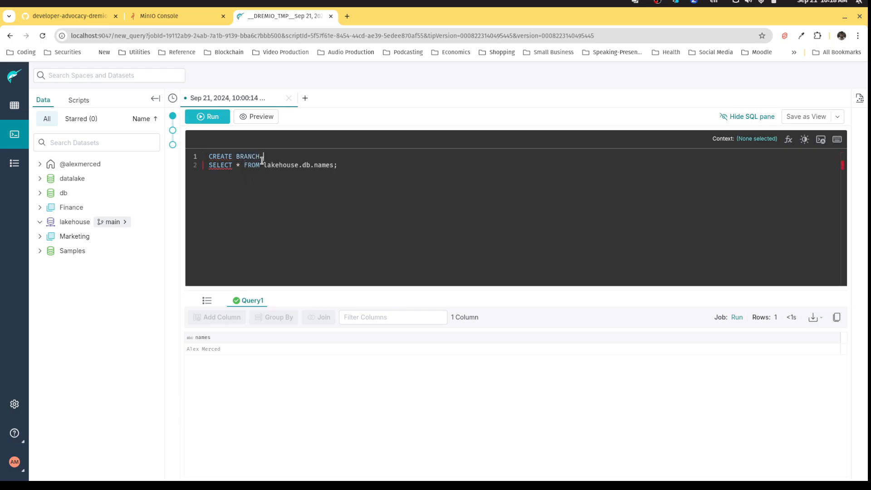
pyautogui.write(' example IN lakehouse;')
pyautogui.moveTo(345, 167); pyautogui.dragTo(187, 168)
pyautogui.press('BackSpace')
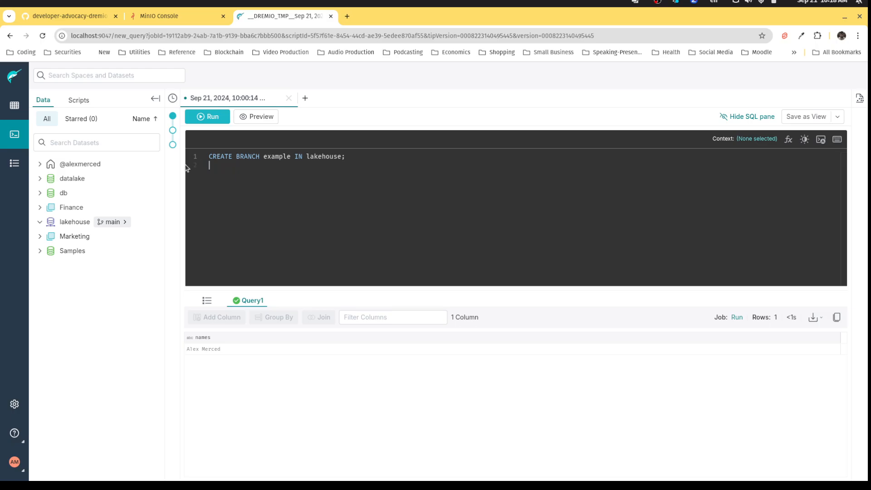
pyautogui.write('INSERT')
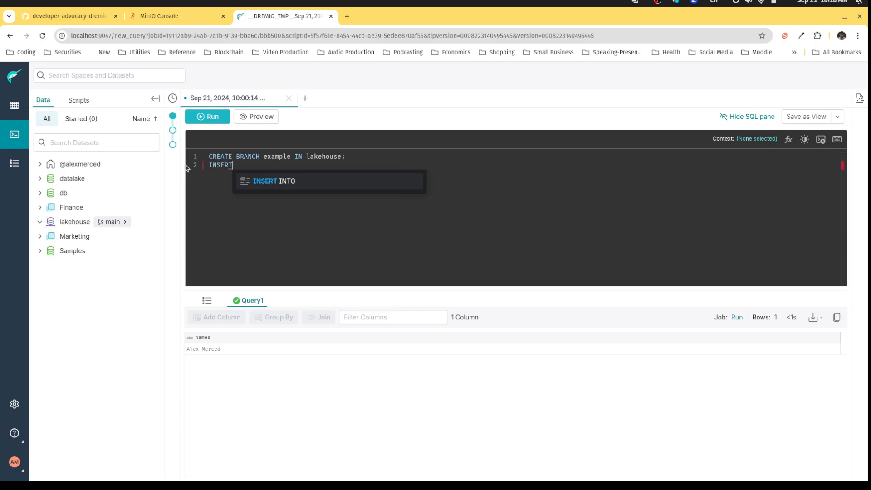
pyautogui.press('BackSpace')
pyautogui.press('BackSpace')
pyautogui.press('BackSpace')
pyautogui.press('BackSpace')
pyautogui.press('BackSpace')
pyautogui.press('BackSpace')
pyautogui.write('USE BRANCH')
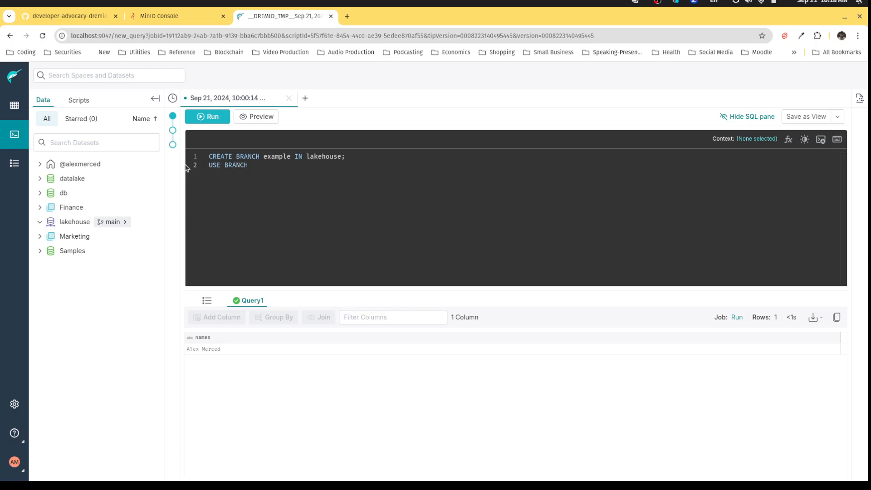
pyautogui.write(' example IN')
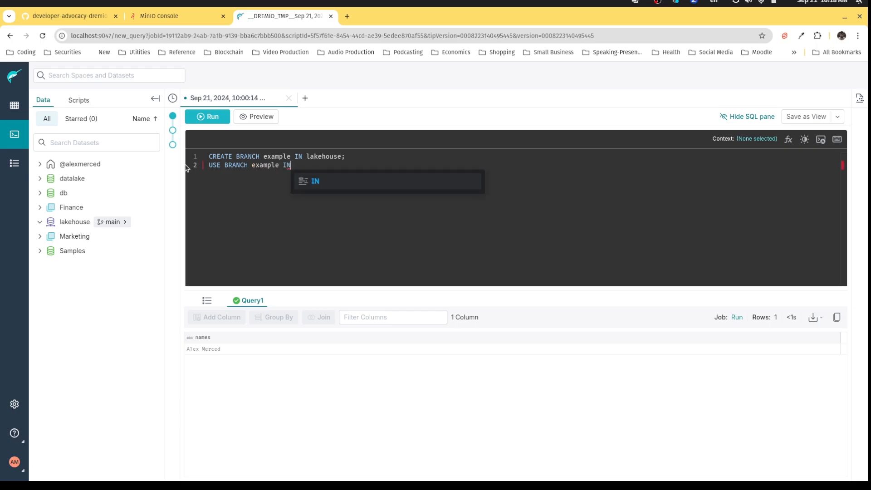
pyautogui.write(' lakehouse;')
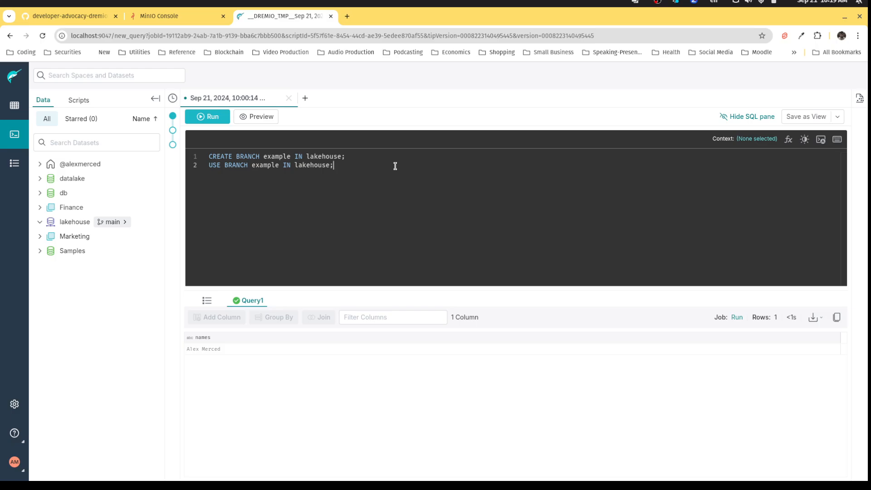
# Step: Add an INSERT of two names into lakehouse.db.names and run all three statements
pyautogui.write('INSER')
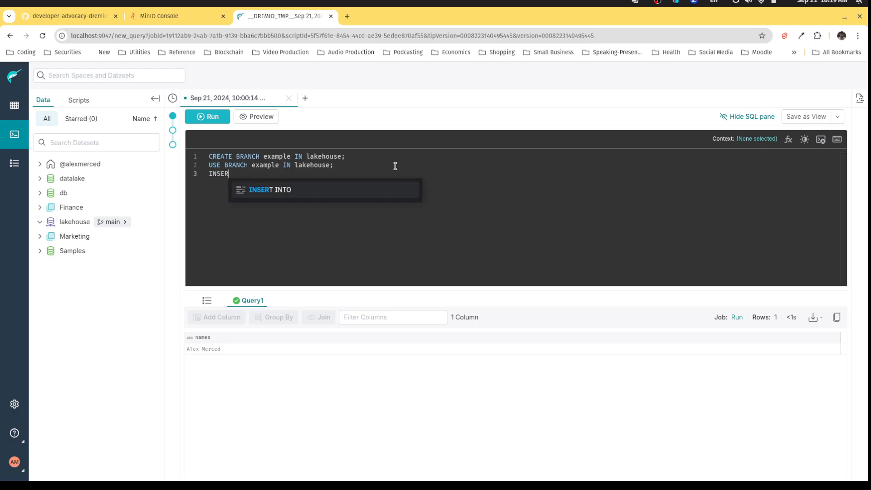
pyautogui.write('T INTO')
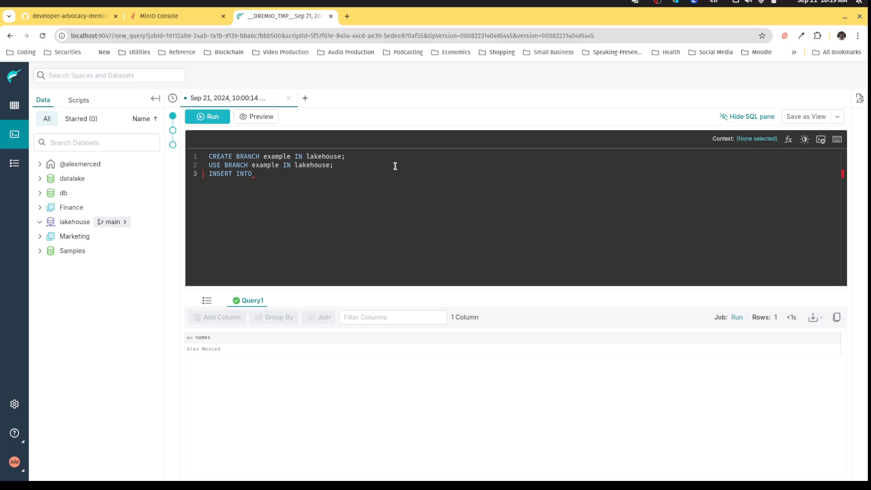
pyautogui.write('lakehouse.db.names')
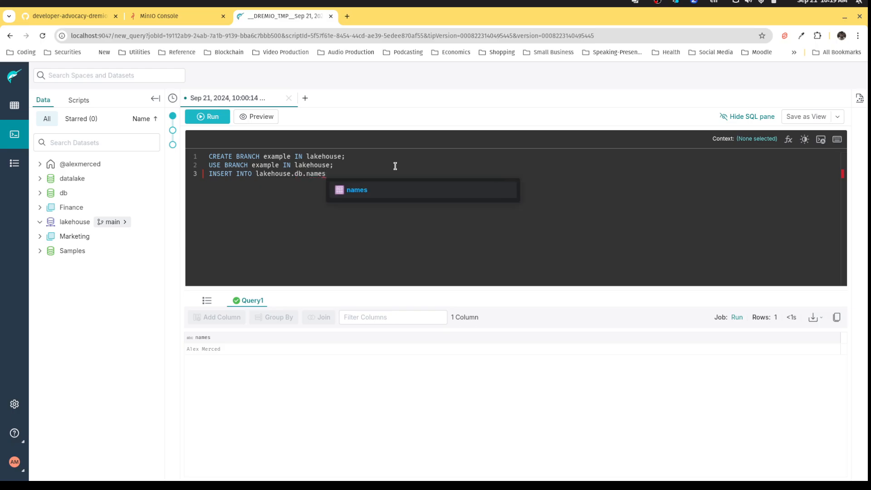
pyautogui.write(' VALUES (')
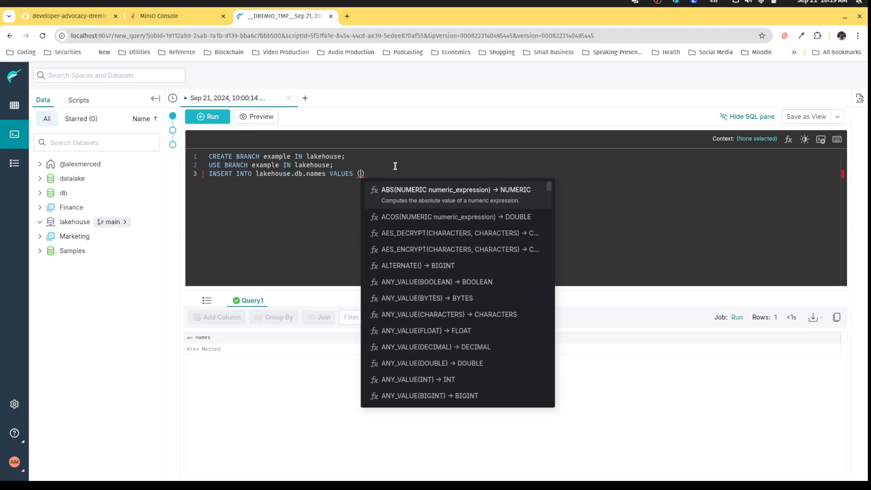
pyautogui.write("'")
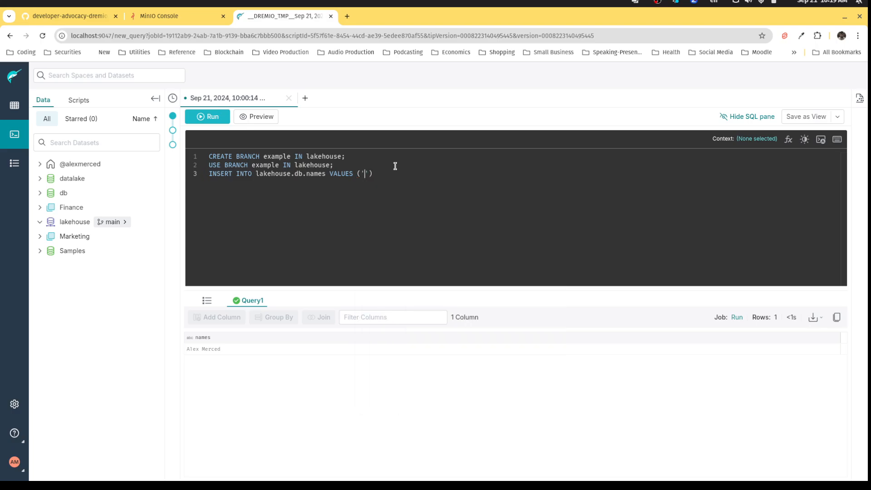
pyautogui.write('Tomer Shiran')
pyautogui.press('End')
pyautogui.write(', (')
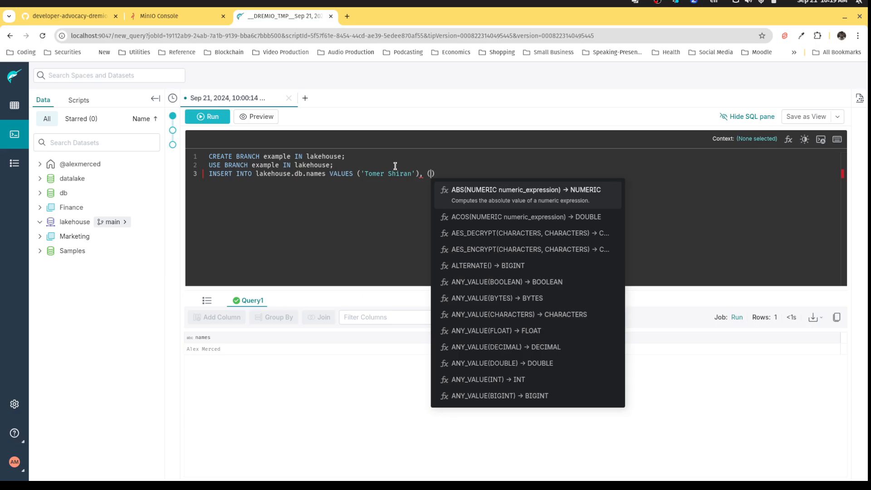
pyautogui.write("'")
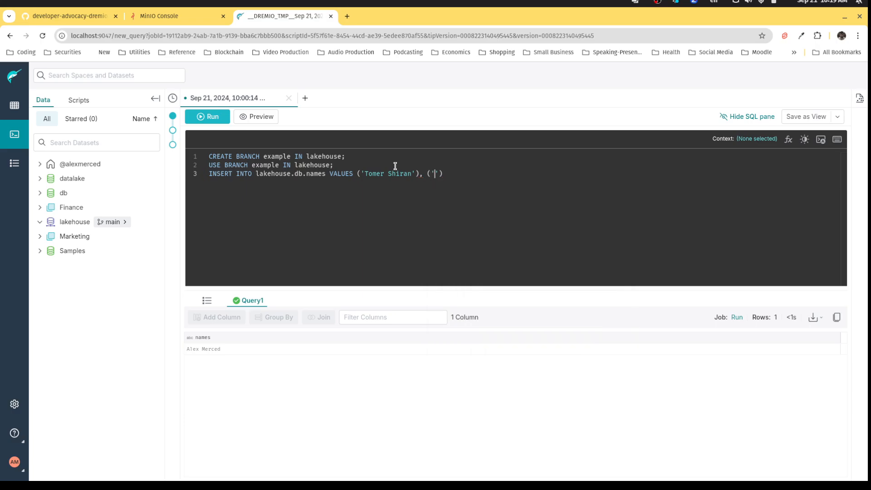
pyautogui.write("Read Maloney'")
pyautogui.write(';')
pyautogui.click(208, 118)
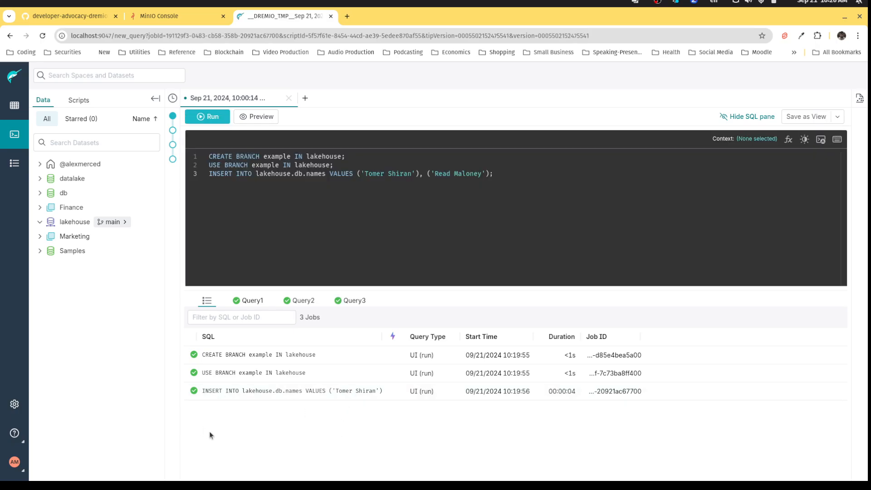
# Step: In a new query tab, write SELECT * FROM lakehouse.db.names AT BRANCH main;
pyautogui.click(305, 98)
pyautogui.click(281, 177)
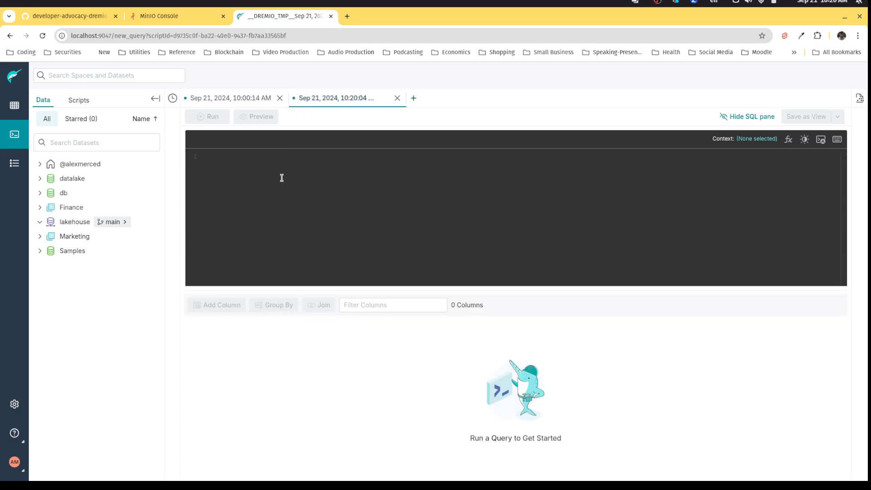
pyautogui.write('SELECT * ')
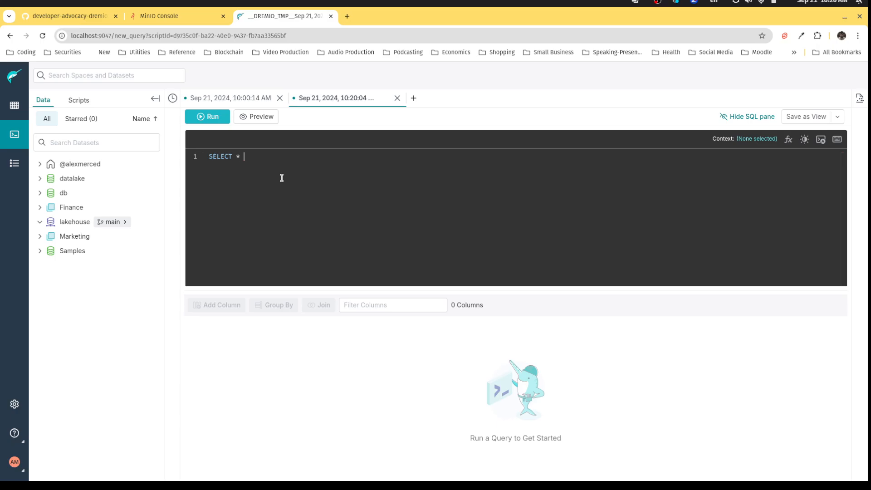
pyautogui.write('FROM lakehouse.db.')
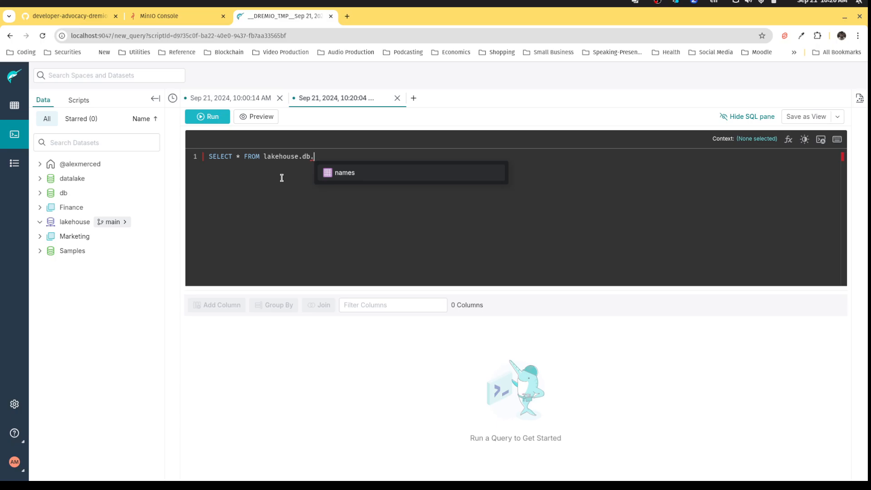
pyautogui.press('Return')
pyautogui.write('AT BRA')
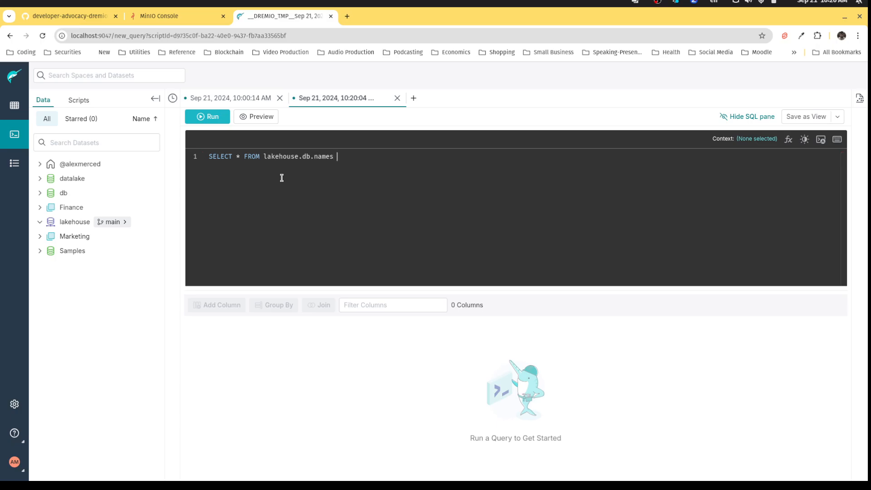
pyautogui.press('Return')
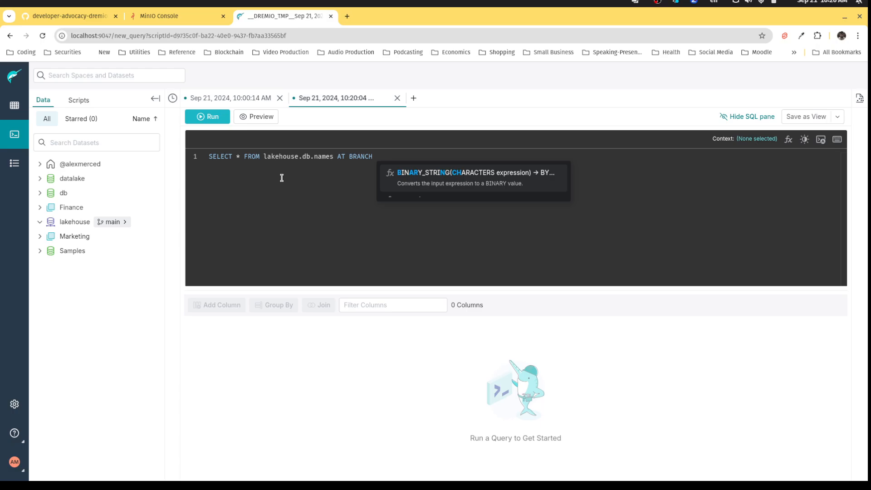
pyautogui.write('main;')
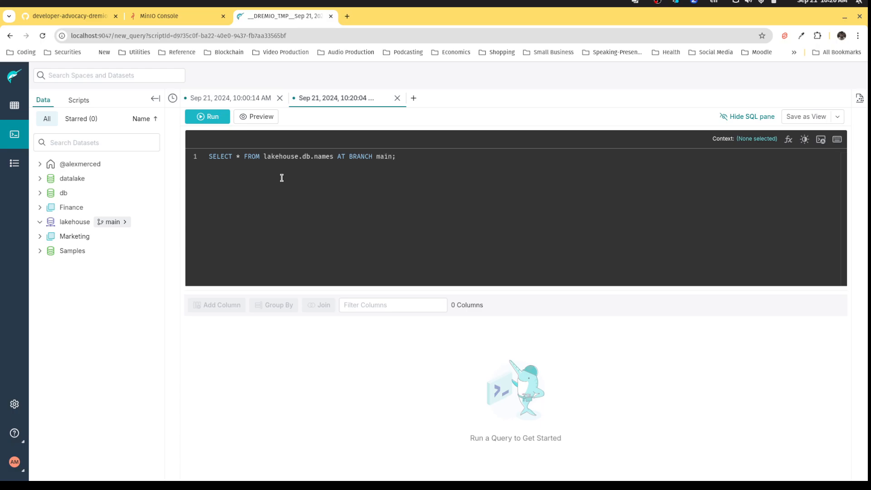
# Step: Add SELECT * FROM lakehouse.db.names AT BRANCH example; on a second line and run both queries
pyautogui.press('Return')
pyautogui.write('SELECT * FROM lake')
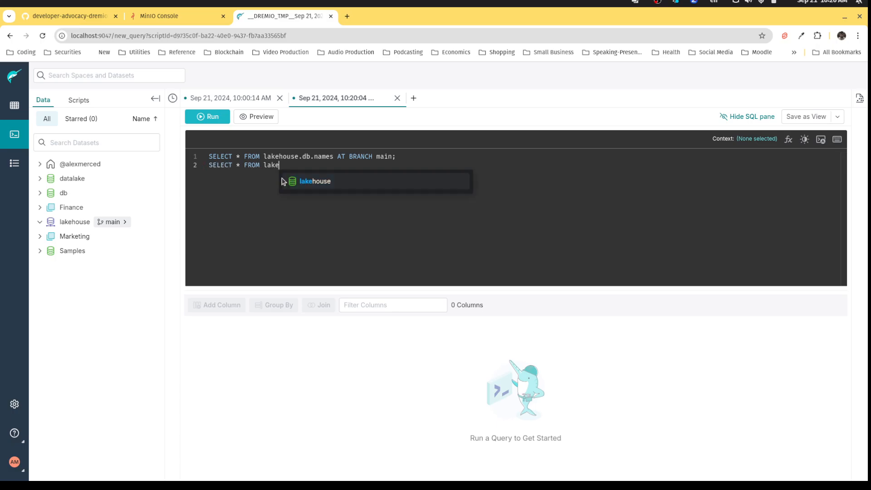
pyautogui.write('house.db.names')
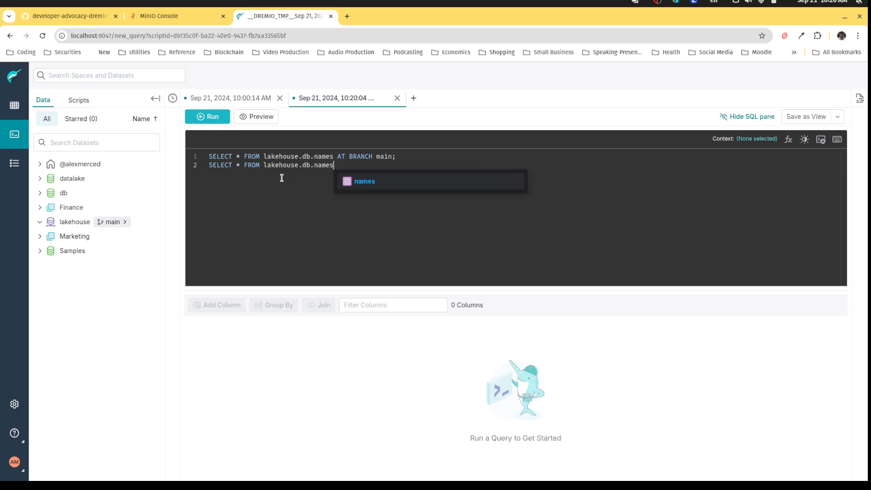
pyautogui.write(' AT ')
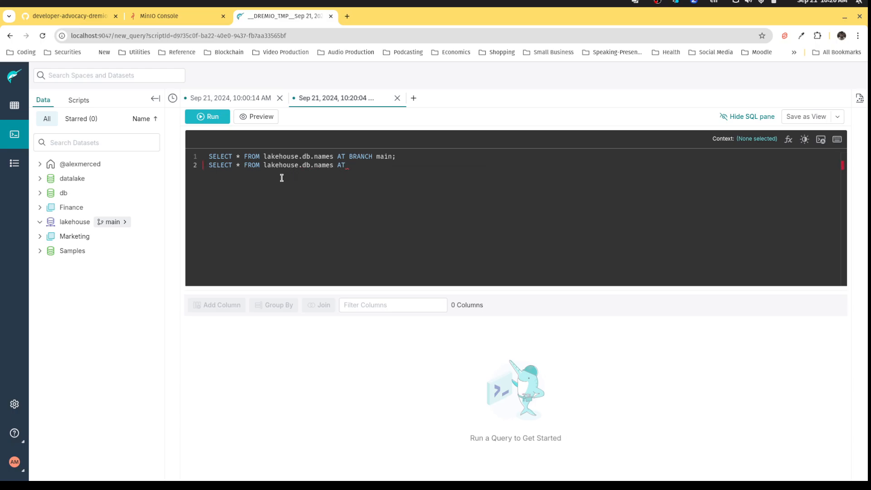
pyautogui.write('BRANCH ')
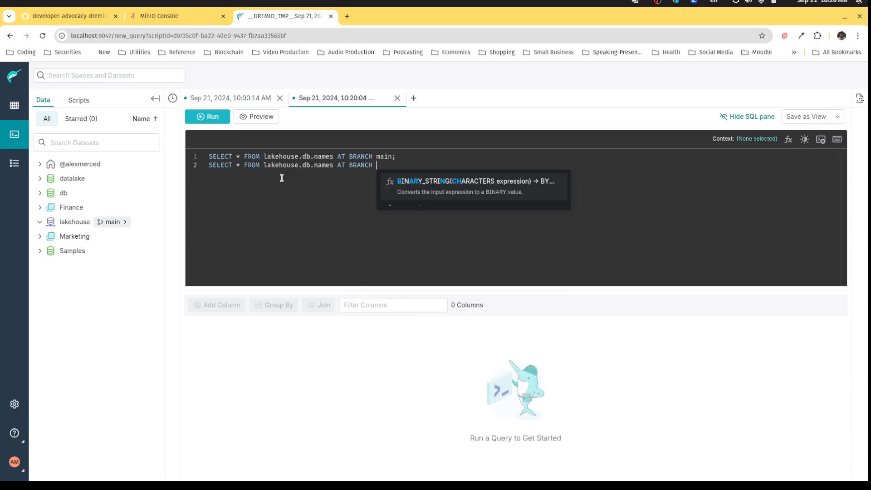
pyautogui.write('exmaple')
pyautogui.press('BackSpace')
pyautogui.press('BackSpace')
pyautogui.press('BackSpace')
pyautogui.press('BackSpace')
pyautogui.press('BackSpace')
pyautogui.write('am')
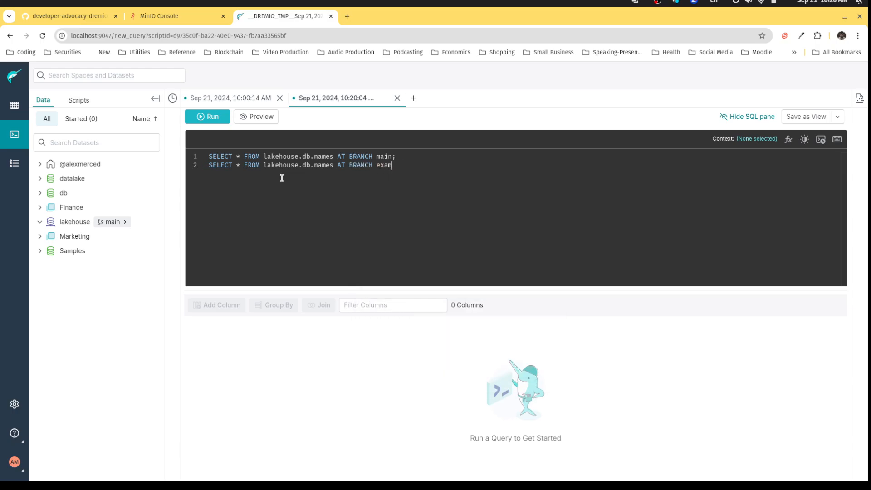
pyautogui.write('ple;')
pyautogui.click(222, 119)
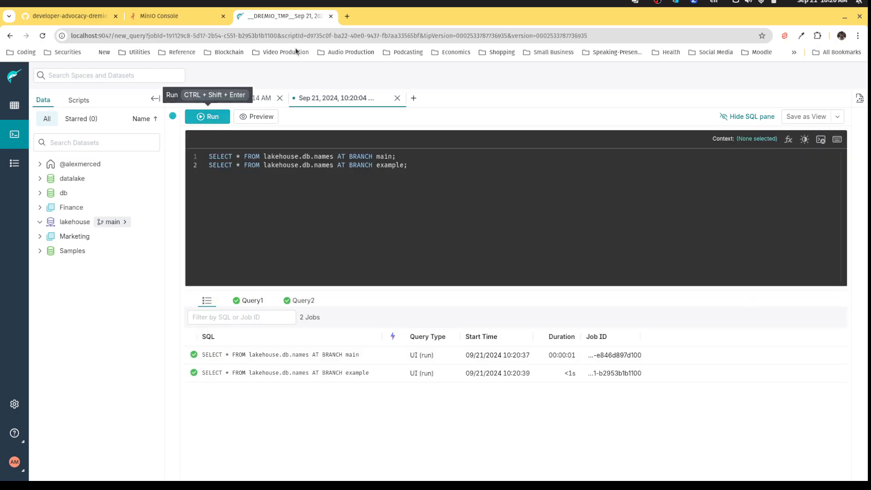
# Step: Compare Query1's single row on main with Query2's three rows on the example branch
pyautogui.click(252, 301)
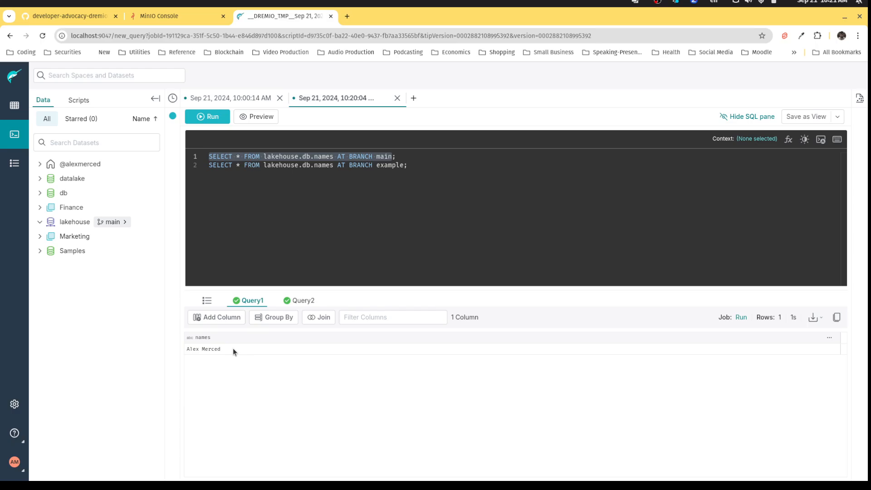
pyautogui.click(295, 301)
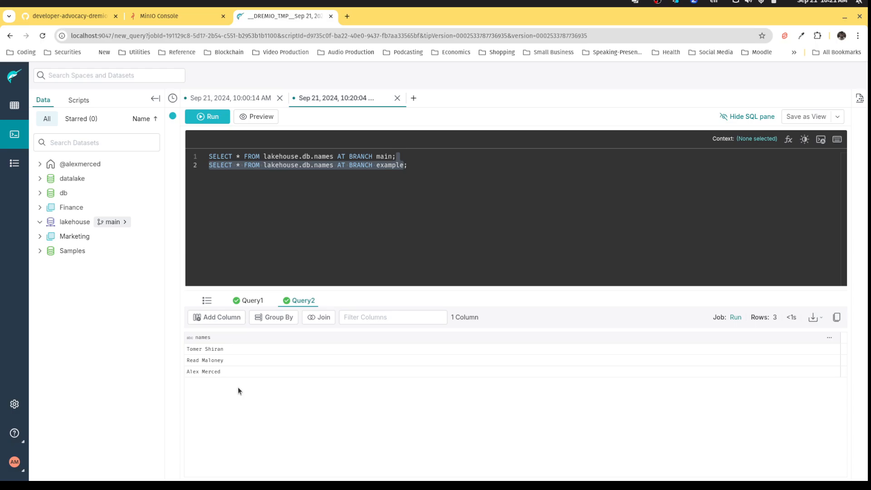
# Step: In a new query tab, write MERGE BRANCH example INTO main IN lakehouse;
pyautogui.click(414, 99)
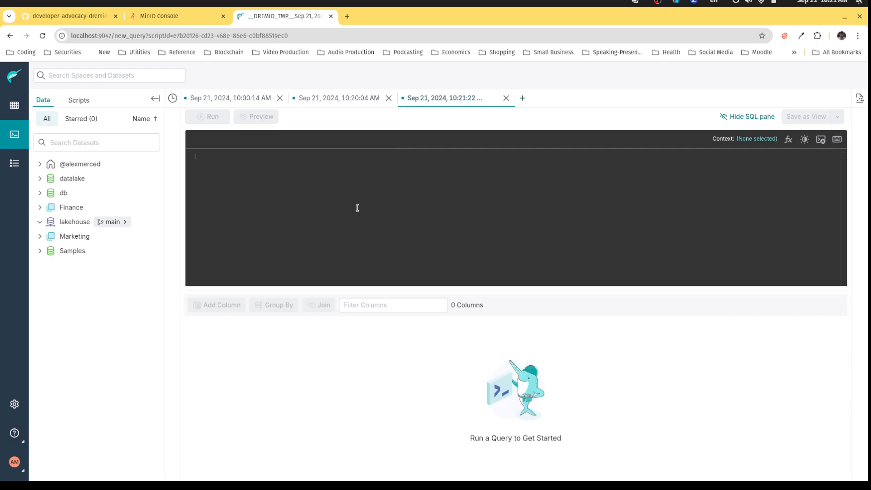
pyautogui.write('MERGE BRAN')
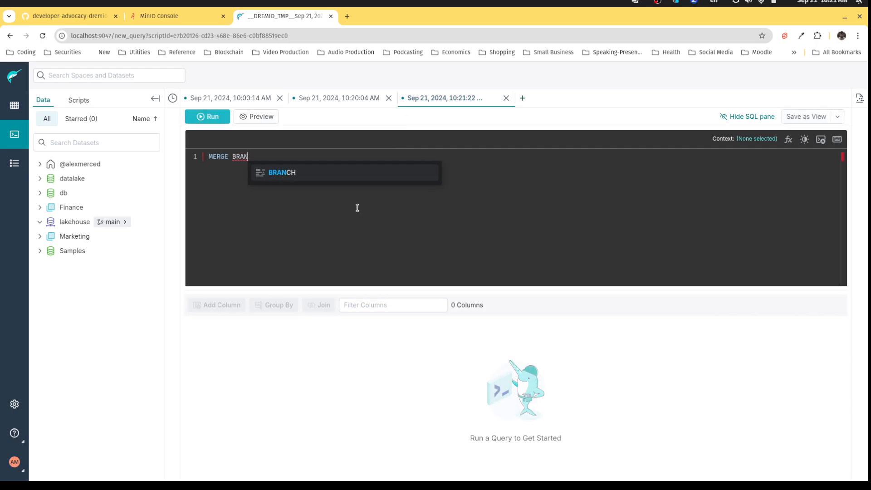
pyautogui.write('CH exam')
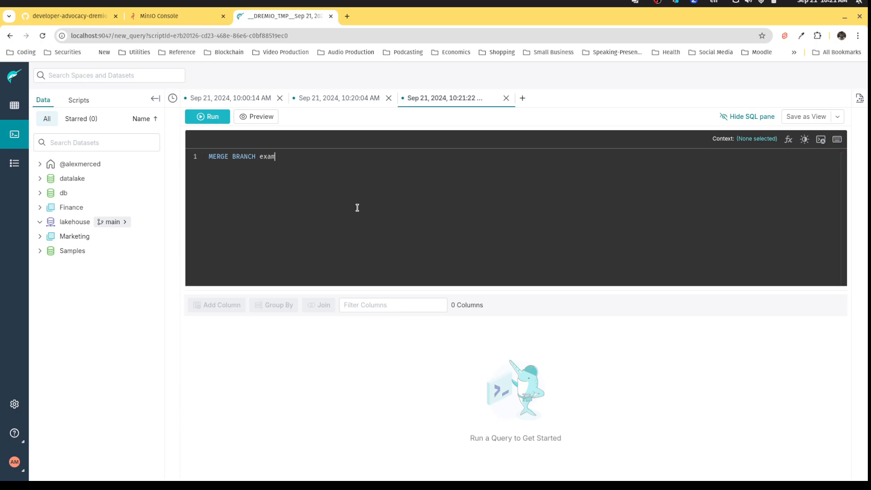
pyautogui.write('ple into')
pyautogui.press('BackSpace')
pyautogui.press('BackSpace')
pyautogui.press('BackSpace')
pyautogui.press('BackSpace')
pyautogui.press('BackSpace')
pyautogui.write('INTO main I')
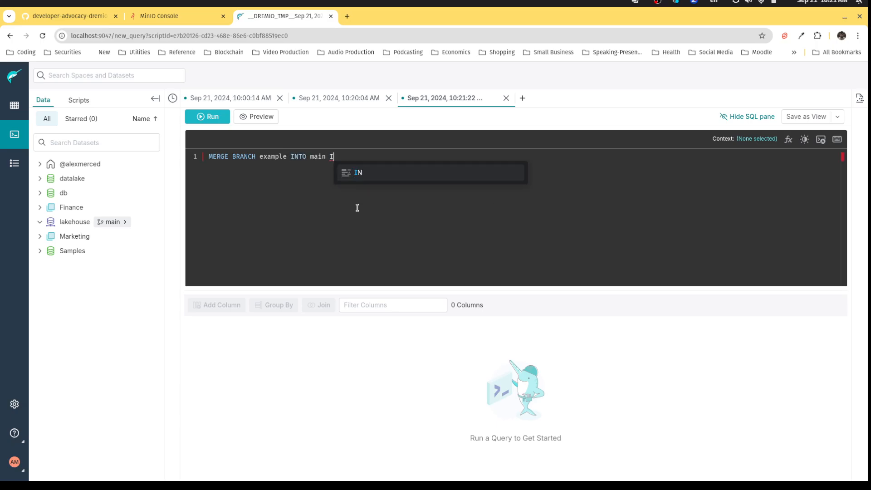
pyautogui.write('N lakehouse;')
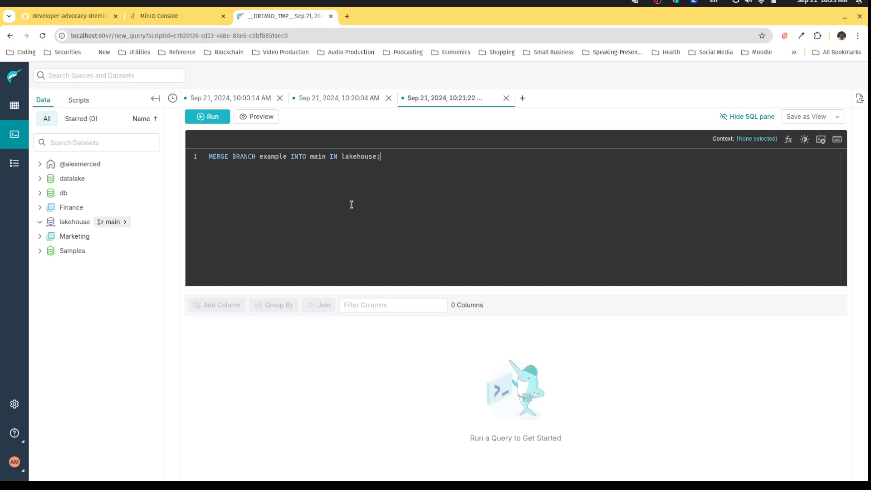
# Step: Copy the two branch SELECT queries from the previous tab below the merge statement
pyautogui.click(349, 98)
pyautogui.moveTo(414, 167); pyautogui.dragTo(200, 154)
pyautogui.hotkey('ctrl', 'c')
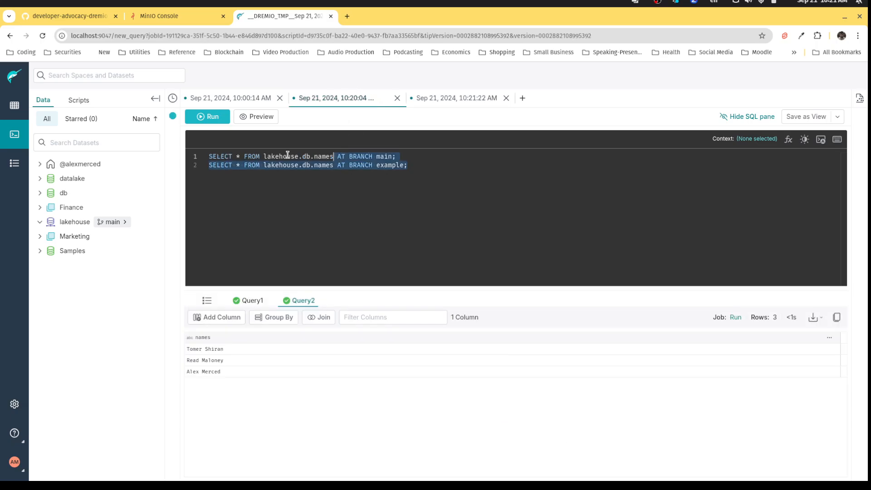
pyautogui.click(442, 102)
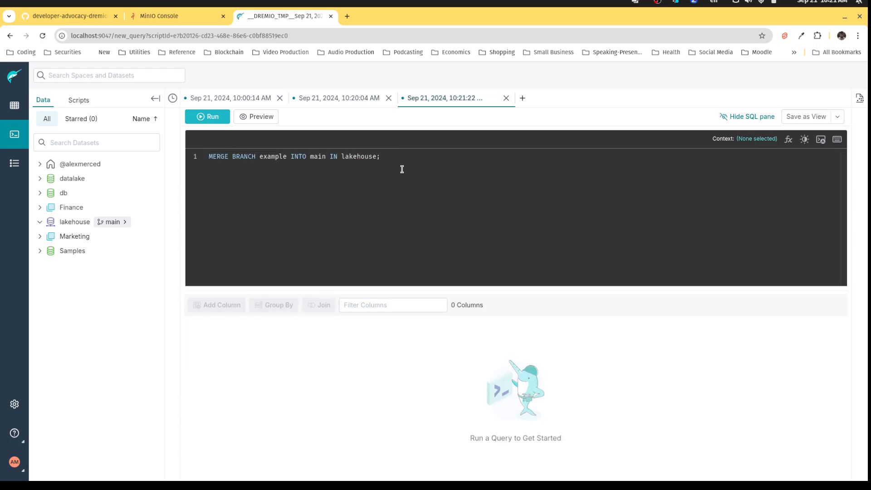
pyautogui.click(408, 155)
pyautogui.press('Return')
pyautogui.hotkey('ctrl', 'v')
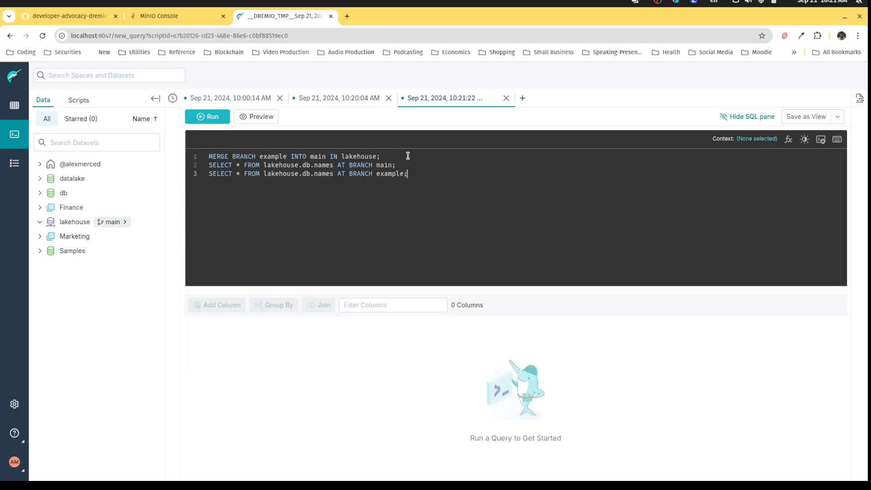
# Step: Run the merge of example into main, then compare main's and example's names results (3 rows each)
pyautogui.click(214, 118)
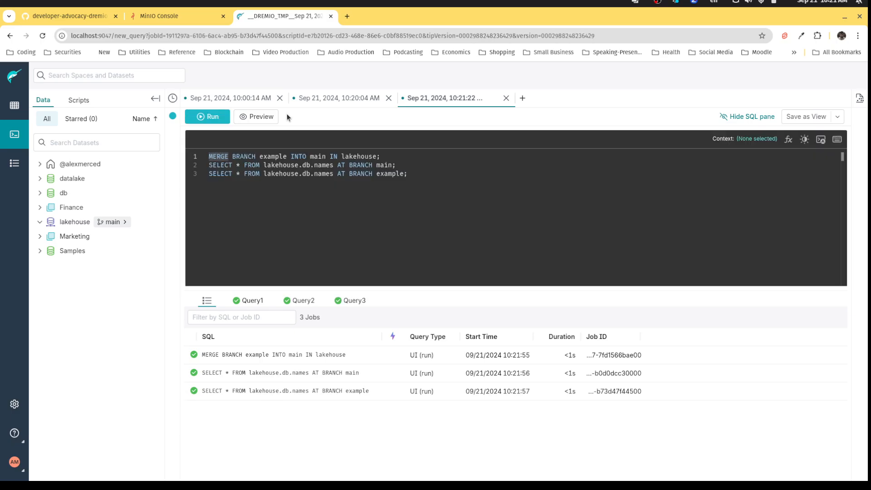
pyautogui.click(299, 300)
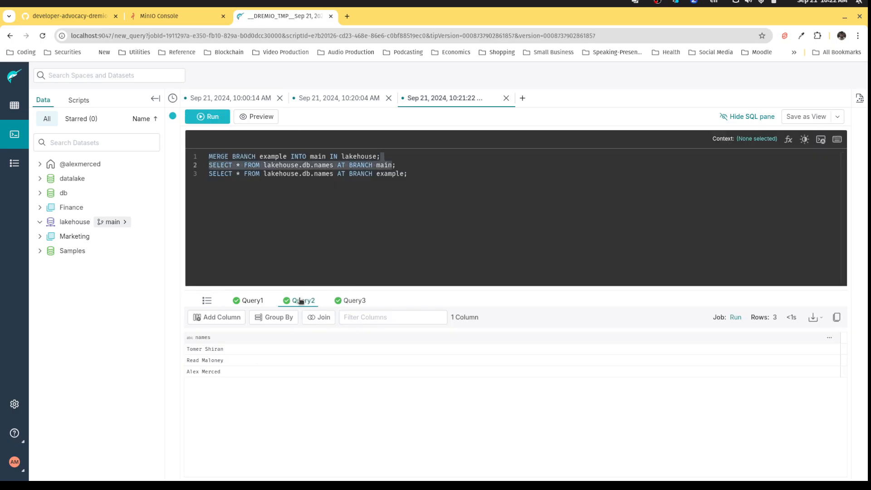
pyautogui.click(355, 300)
pyautogui.click(305, 301)
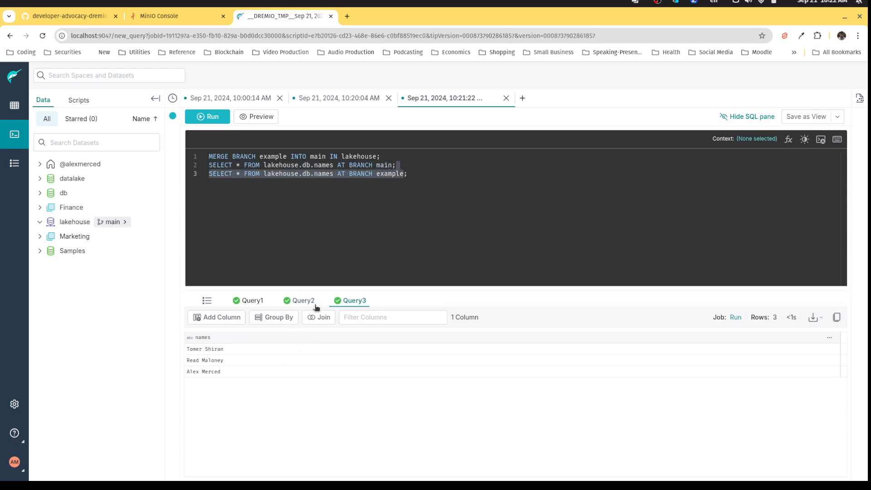
pyautogui.click(354, 301)
pyautogui.click(313, 301)
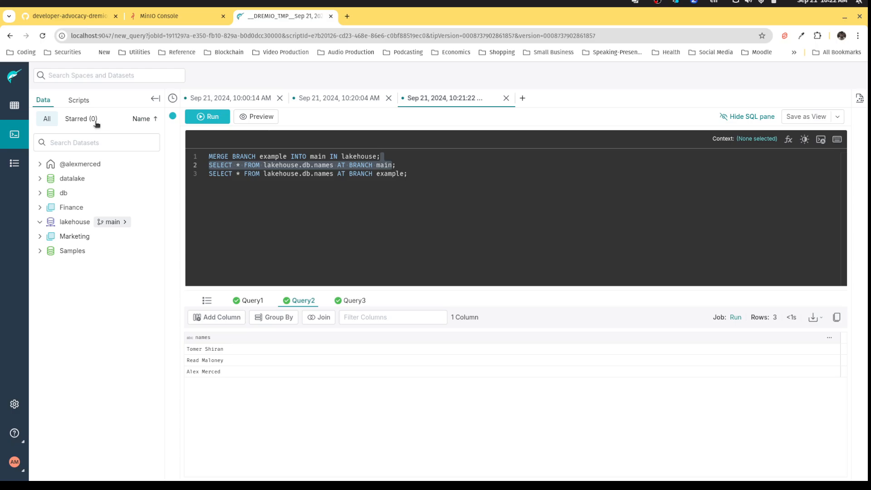
# Step: Browse to lakehouse.db on main and view its commit history showing the merge commit
pyautogui.click(15, 105)
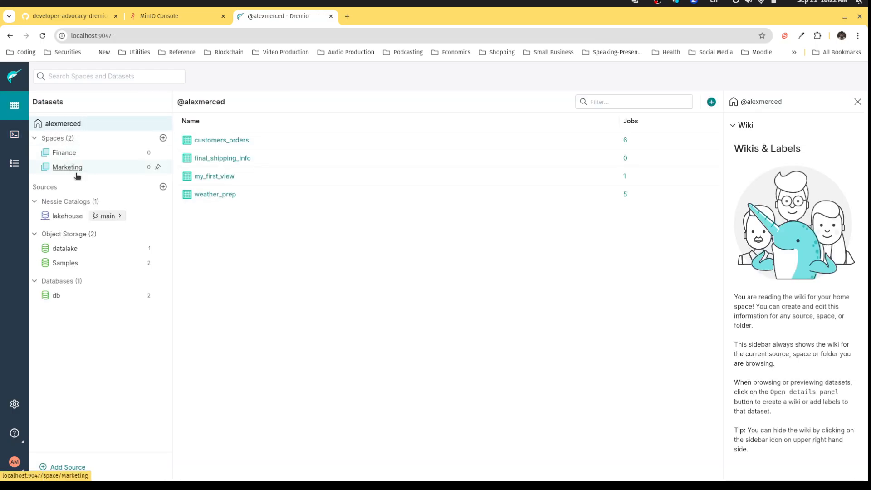
pyautogui.click(68, 216)
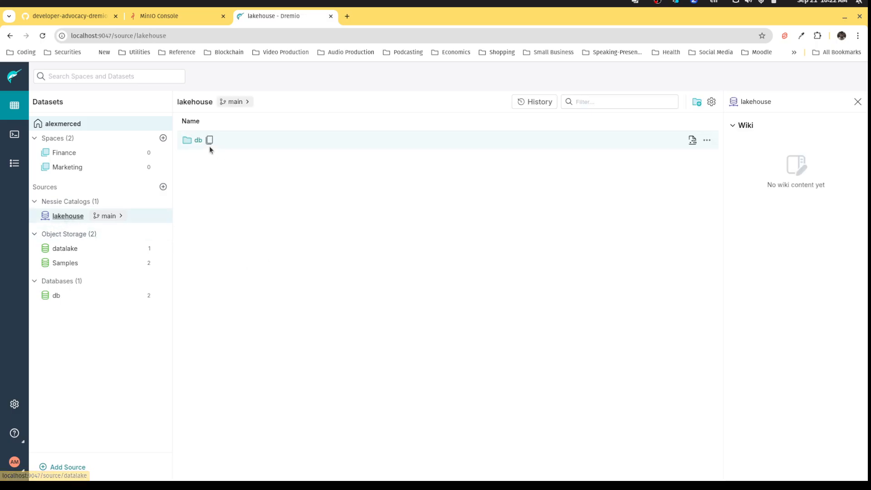
pyautogui.click(197, 140)
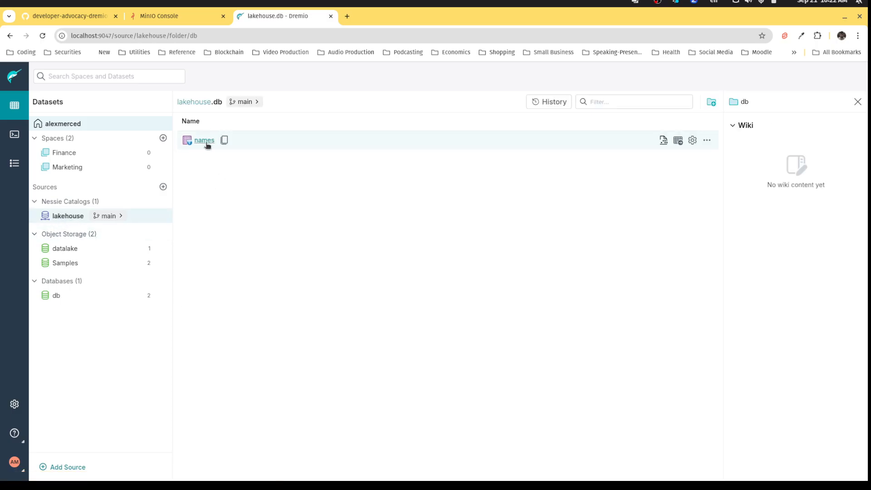
pyautogui.click(106, 217)
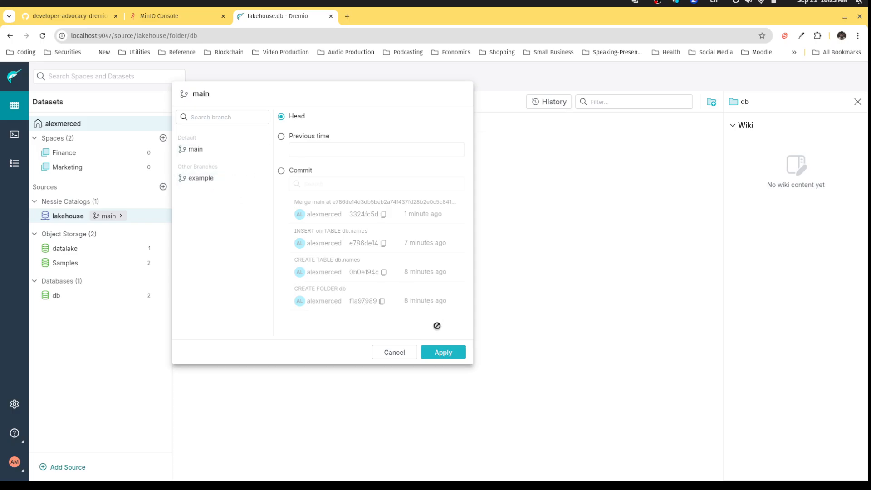
pyautogui.click(402, 352)
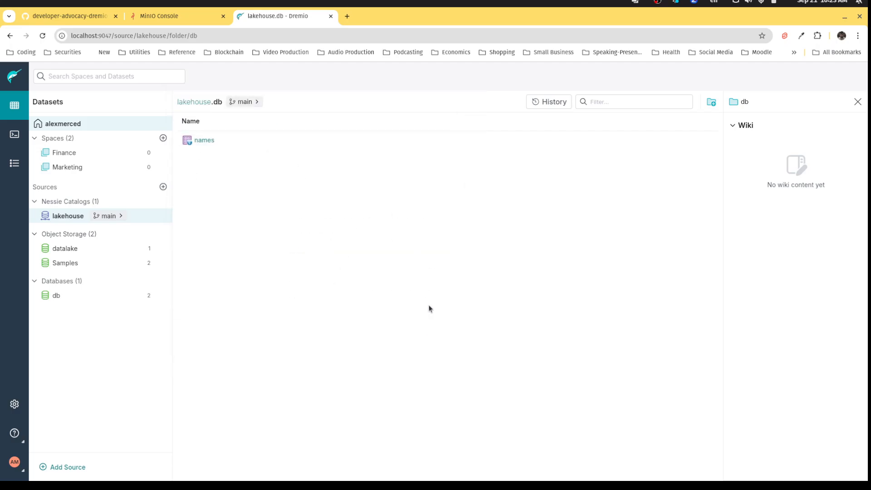